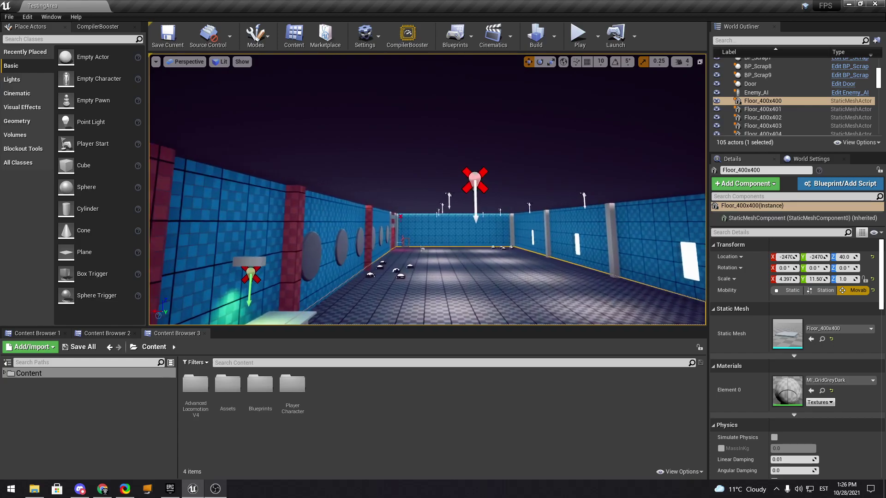
# Raise SpotLight12 near the room's end wall to a Z location of about 527.
pyautogui.moveTo(413, 175); pyautogui.dragTo(542, 219, button='right')
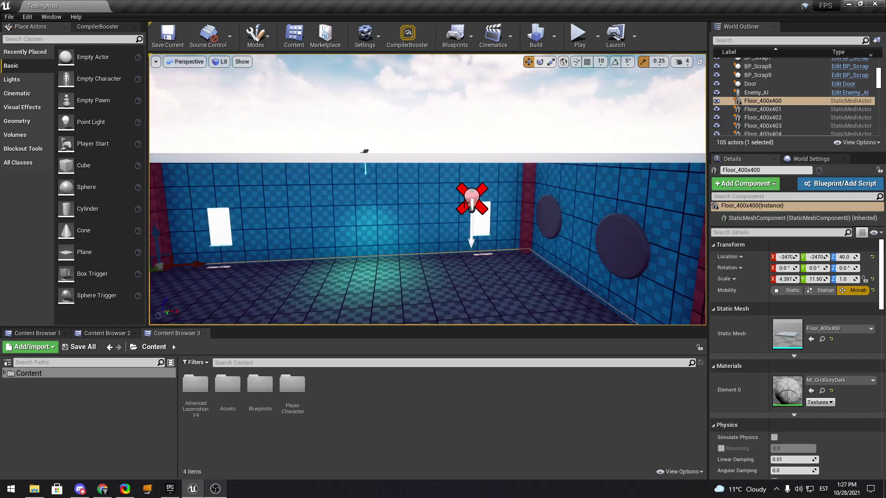
pyautogui.click(471, 200)
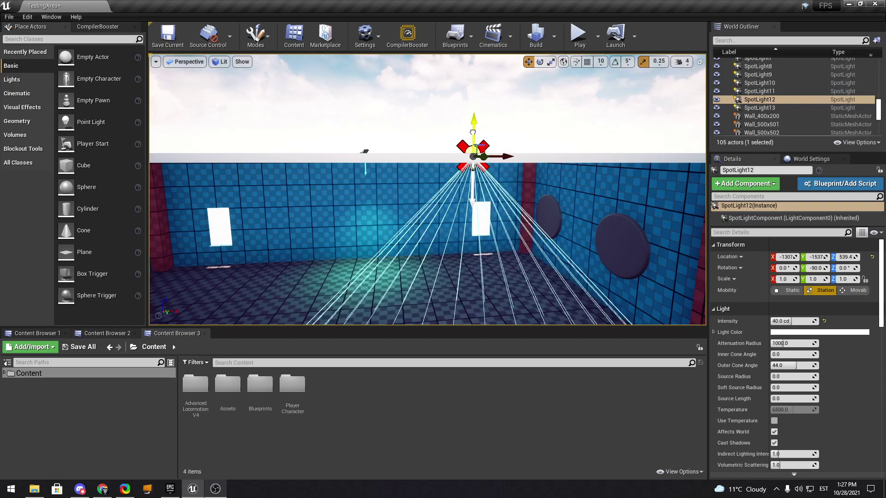
pyautogui.moveTo(473, 140); pyautogui.dragTo(882, 141, button='right')
# Examine the test level's room, including its walls, lighting and enemy area.
pyautogui.press('w')
pyautogui.press('w')
pyautogui.press('a')
pyautogui.press('s')
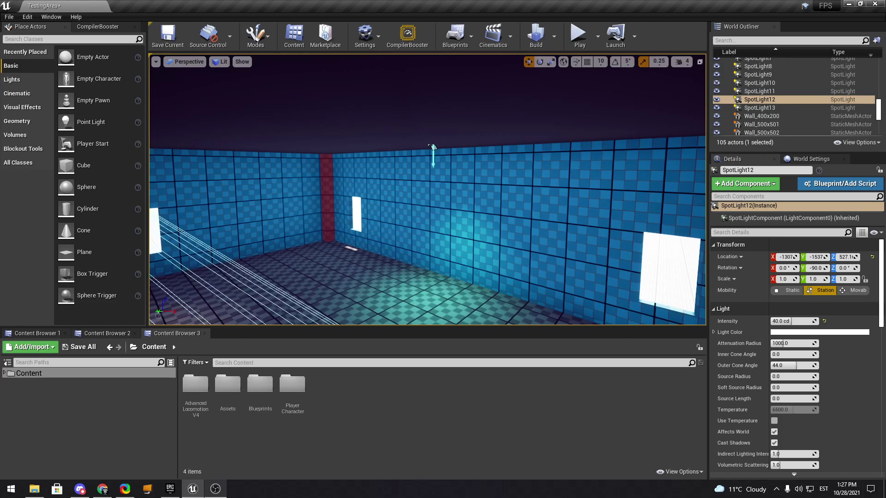
pyautogui.moveTo(699, 149); pyautogui.dragTo(699, 146, button='right')
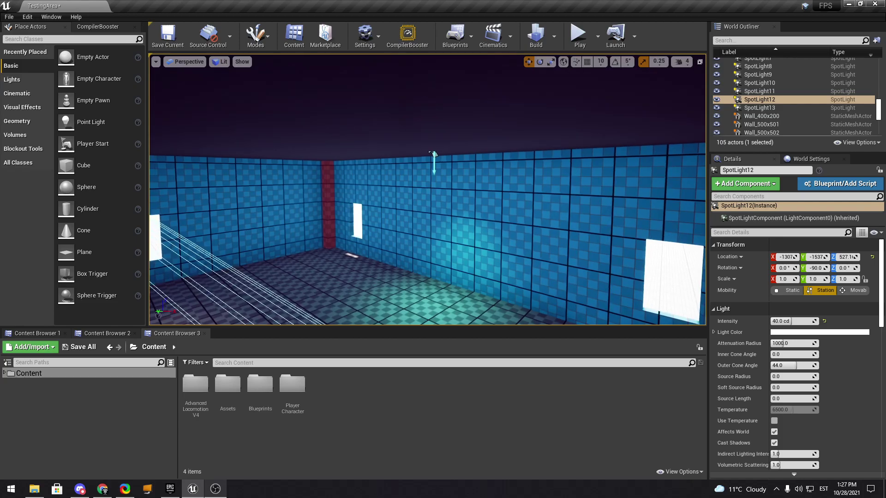
pyautogui.press('f')
pyautogui.moveTo(510, 234); pyautogui.dragTo(323, 240, button='right')
pyautogui.press('w')
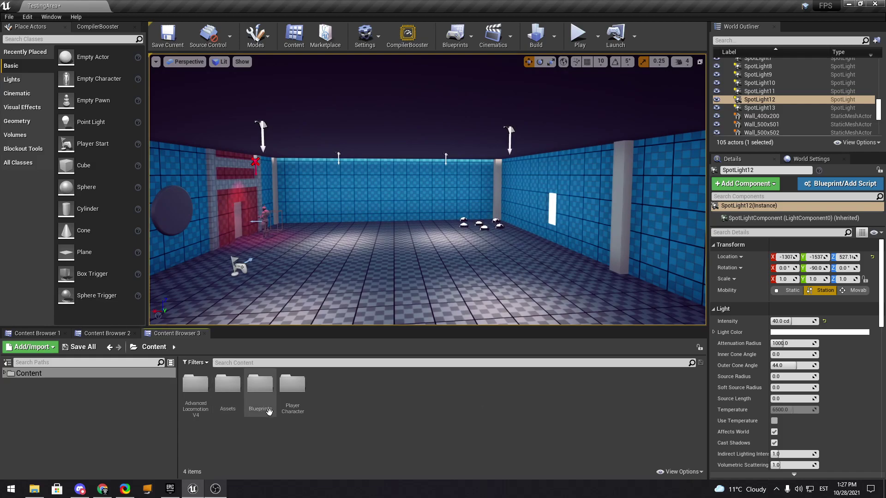
# Inspect the TurnInPlace animations under AdvancedLocomotionV4/CharacterAssets/MannequinSkeleton/AnimationExamples/Base, and return to the Base folder.
pyautogui.doubleClick(296, 412)
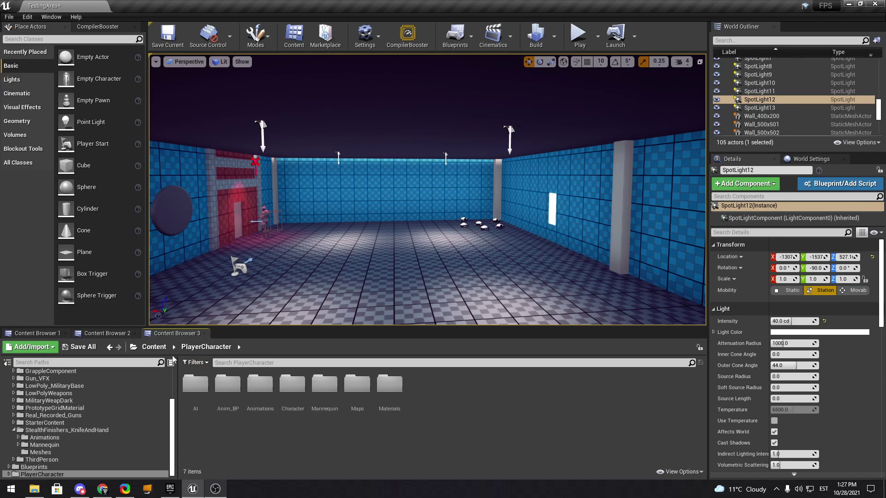
pyautogui.click(154, 347)
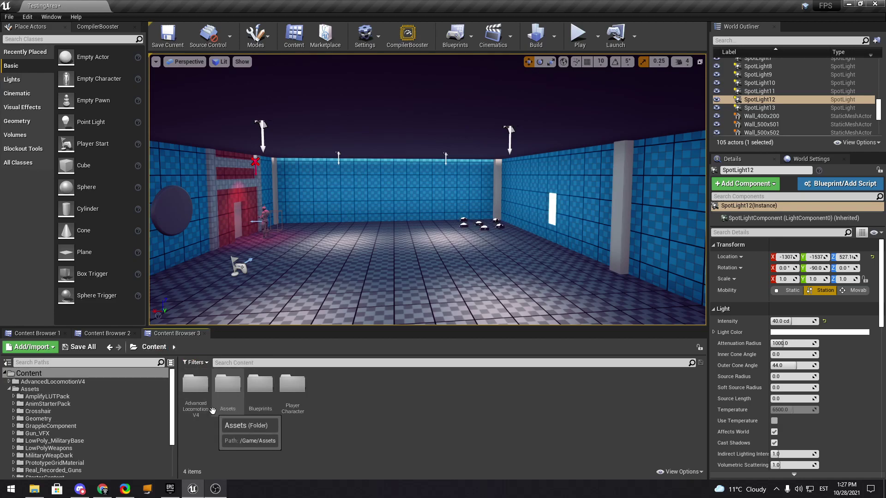
pyautogui.doubleClick(196, 406)
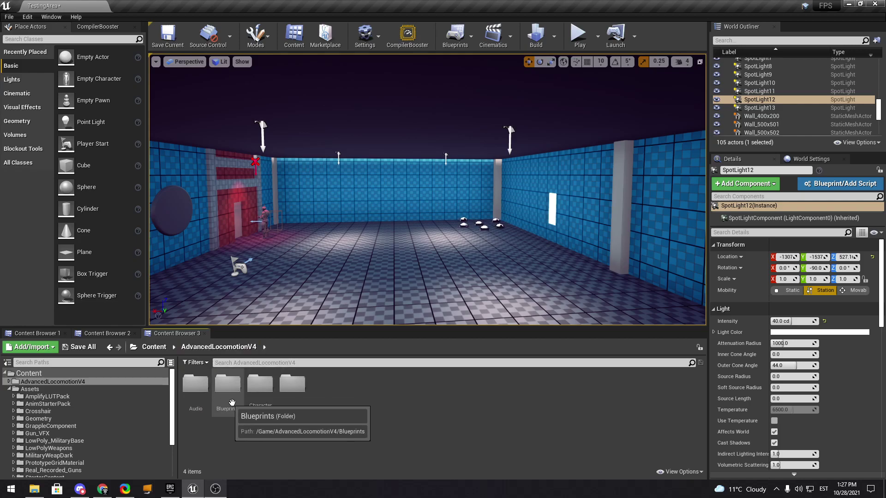
pyautogui.doubleClick(260, 387)
pyautogui.doubleClick(196, 387)
pyautogui.click(199, 405)
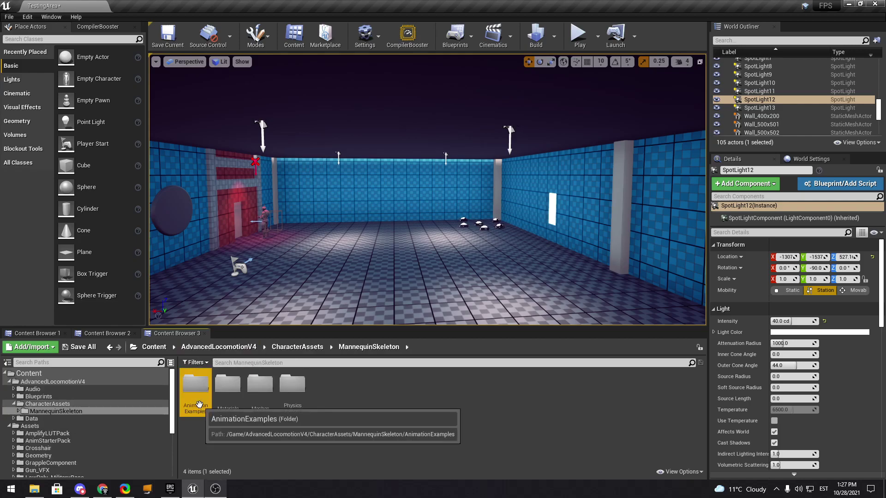
pyautogui.doubleClick(200, 404)
pyautogui.click(203, 407)
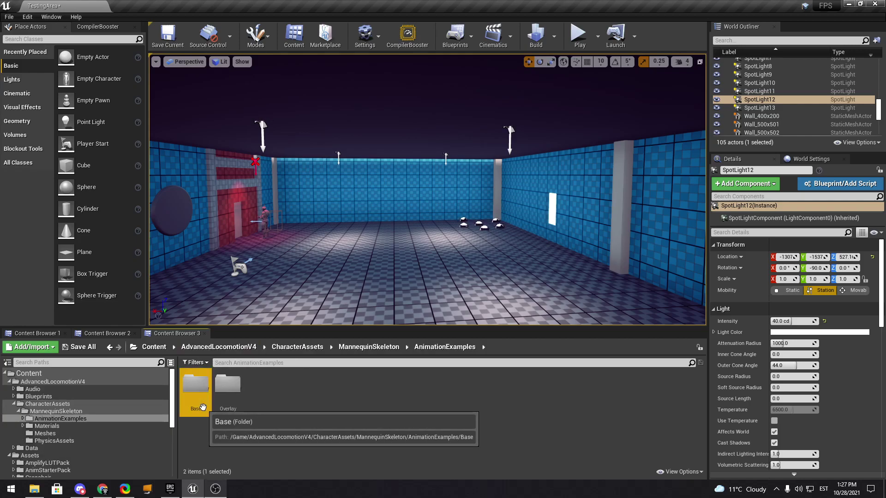
pyautogui.doubleClick(203, 407)
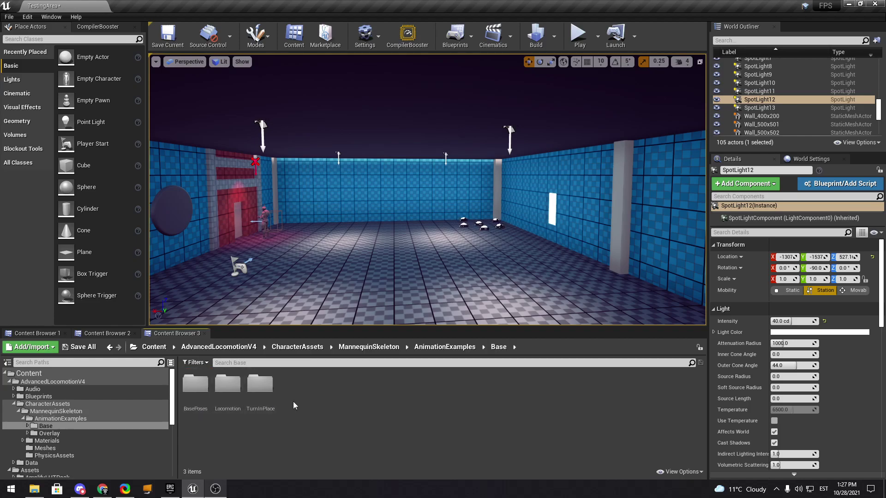
pyautogui.doubleClick(271, 395)
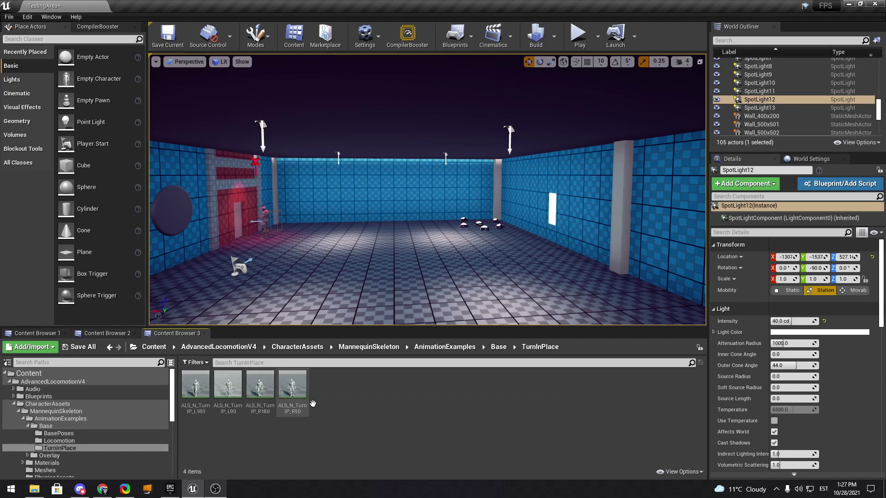
pyautogui.click(498, 347)
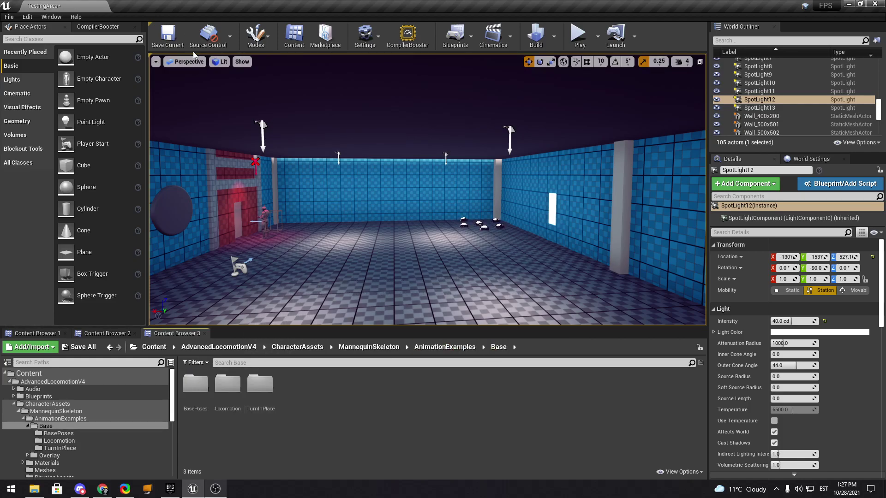
# Select the Enemy_AI character beside the red door in the level and view it within the room.
pyautogui.moveTo(323, 267); pyautogui.dragTo(276, 282, button='right')
pyautogui.press('w')
pyautogui.moveTo(419, 228); pyautogui.dragTo(390, 226, button='right')
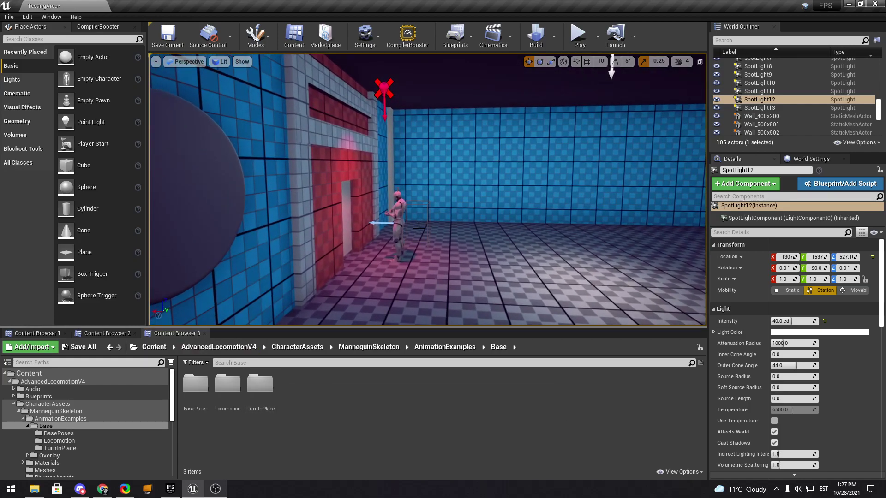
pyautogui.click(398, 218)
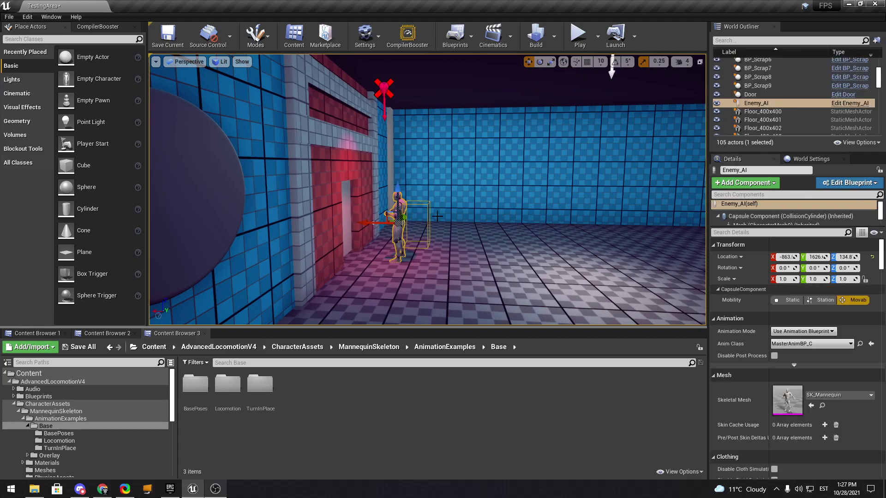
pyautogui.moveTo(614, 181); pyautogui.dragTo(636, 184, button='right')
pyautogui.press('w')
pyautogui.press('f')
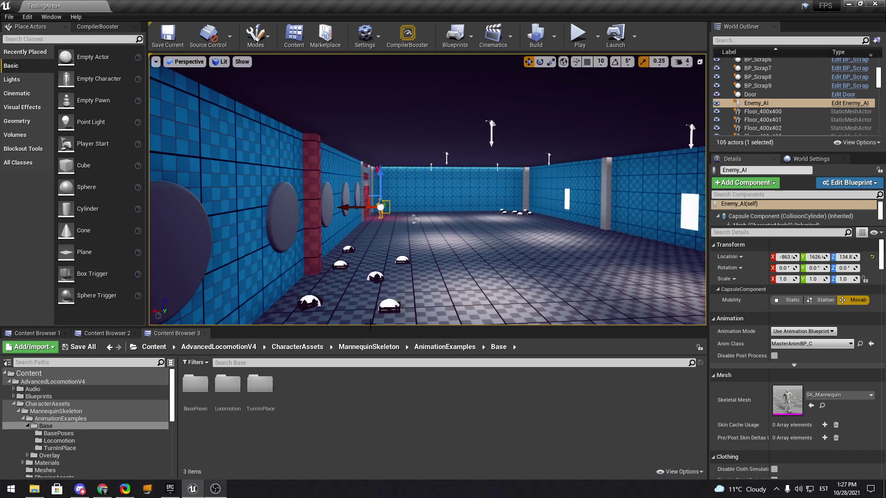
# Open the PlayerAnimGraph blueprint from PlayerCharacter/Anim_BP and dock its editor beside the TestingArea level.
pyautogui.click(382, 348)
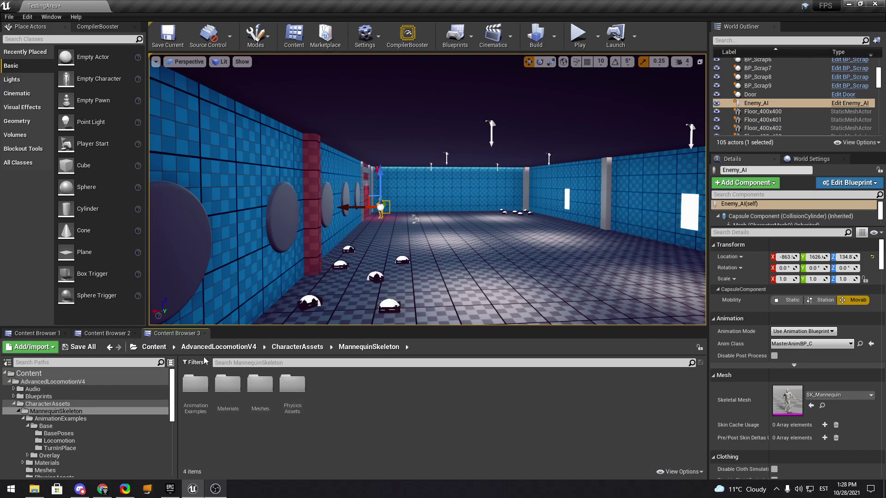
pyautogui.click(170, 348)
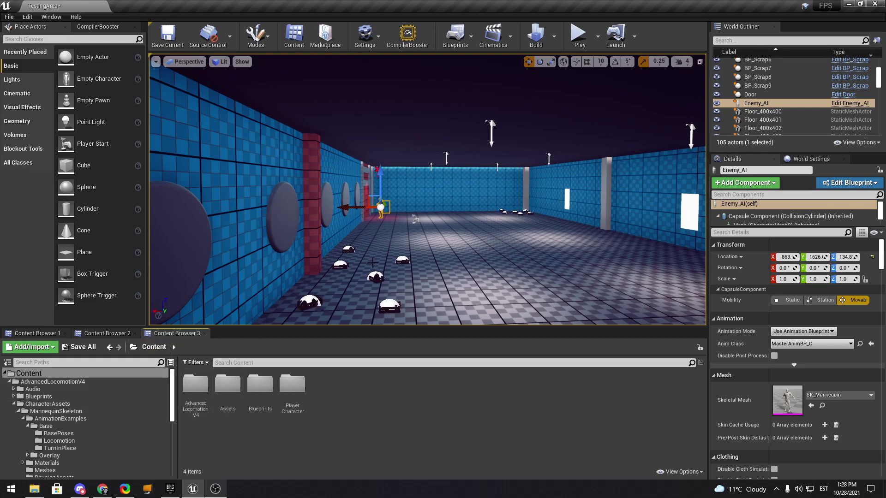
pyautogui.doubleClick(292, 386)
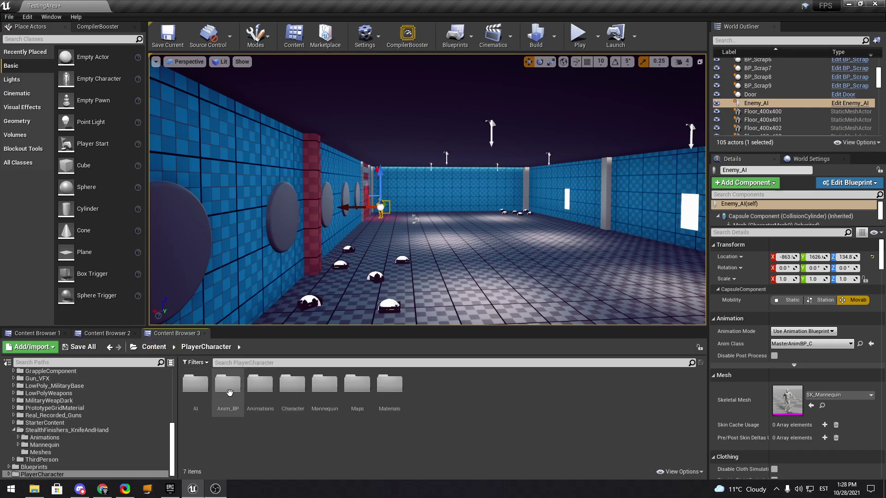
pyautogui.doubleClick(214, 395)
pyautogui.doubleClick(293, 385)
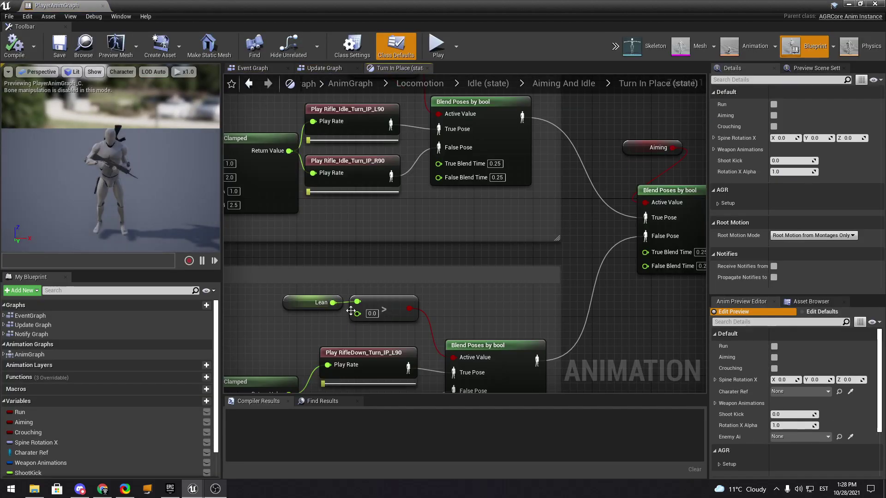
pyautogui.moveTo(149, 6); pyautogui.dragTo(192, 45)
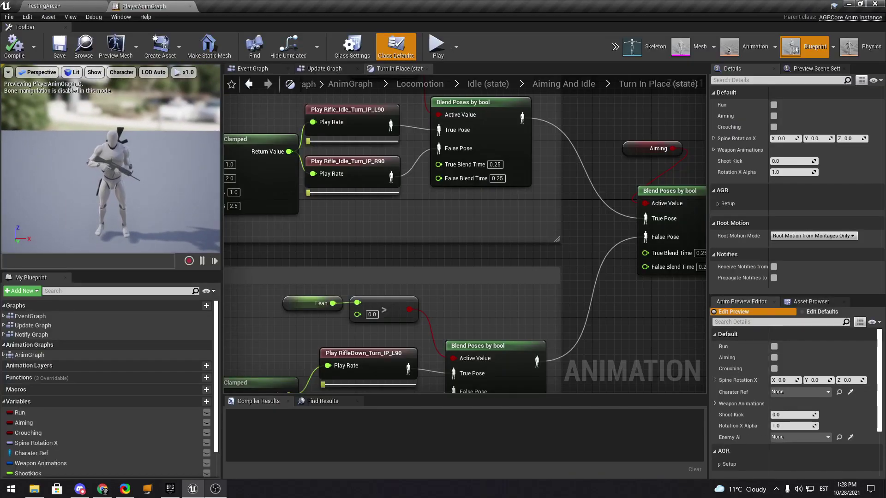
# Go up from the Turn In Place state through Locomotion to the AnimGraph and examine the Recording Example blend nodes.
pyautogui.scroll(-4, 148, 128)
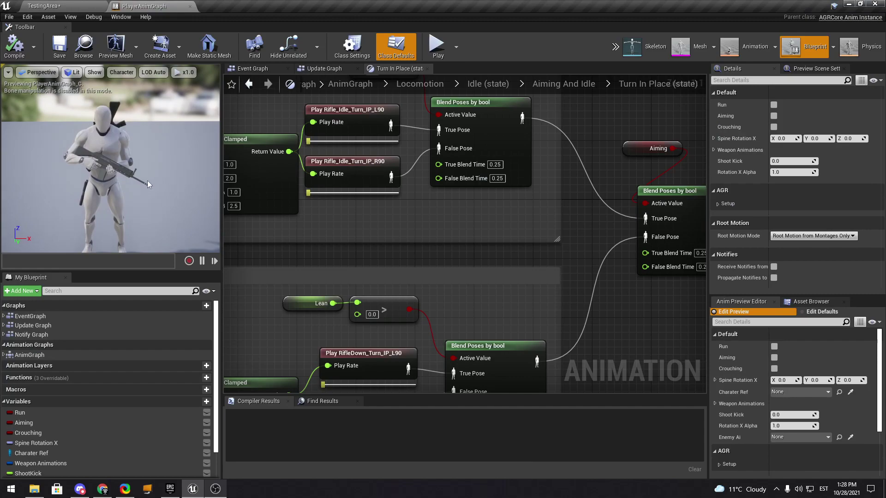
pyautogui.scroll(-4, 500, 207)
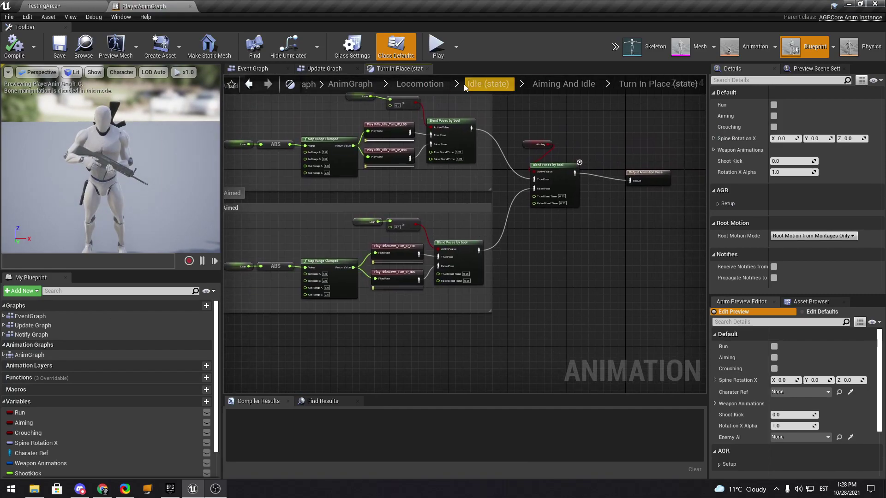
pyautogui.click(420, 84)
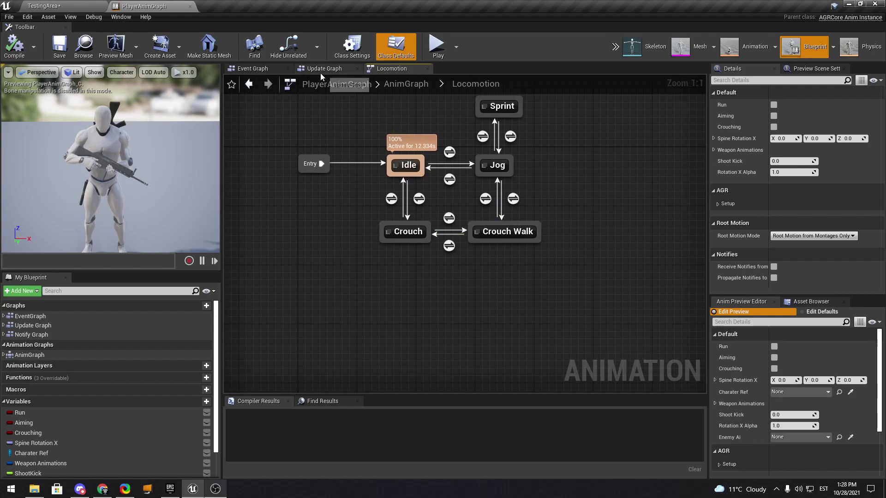
pyautogui.click(388, 84)
pyautogui.scroll(4, 392, 180)
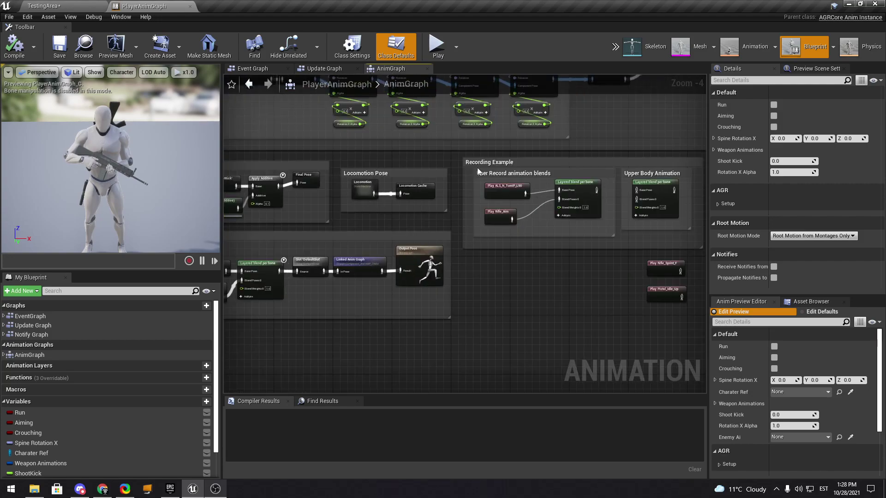
pyautogui.click(430, 262)
pyautogui.scroll(4, 429, 261)
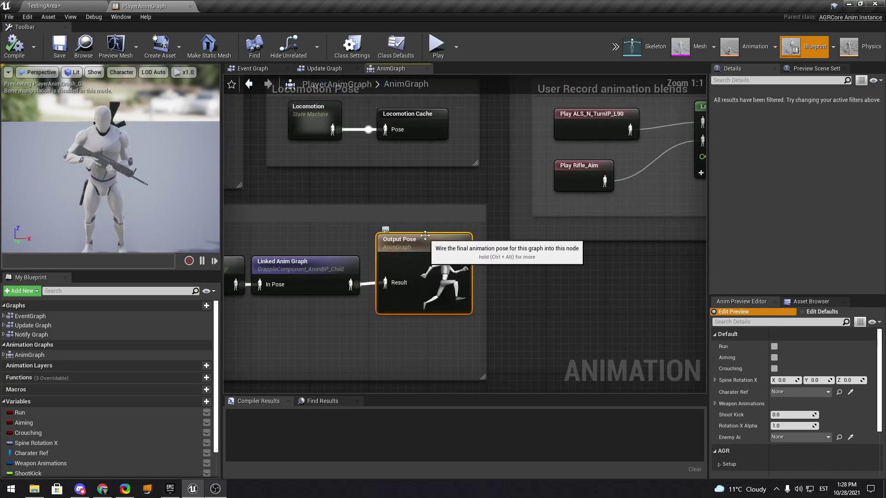
pyautogui.moveTo(523, 244); pyautogui.dragTo(304, 261, button='right')
pyautogui.scroll(-1, 424, 213)
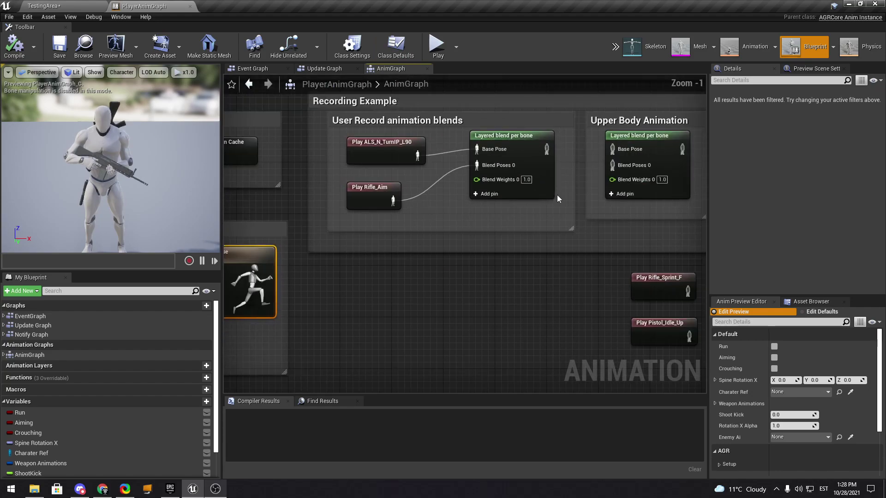
# Move the "User Record animation blends" comment group with its nodes out of Recording Example to below the Output Pose section.
pyautogui.moveTo(557, 196); pyautogui.dragTo(514, 201, button='right')
pyautogui.moveTo(475, 217); pyautogui.dragTo(357, 144)
pyautogui.moveTo(444, 131); pyautogui.dragTo(599, 291)
# Delete the Play ALS_N_TurnIP_L90 and Play Rifle_Aim nodes from the moved comment group, and compile and save the blueprint.
pyautogui.scroll(-4, 476, 191)
pyautogui.scroll(5, 628, 297)
pyautogui.moveTo(599, 291); pyautogui.dragTo(531, 242, button='right')
pyautogui.moveTo(479, 358); pyautogui.dragTo(383, 262)
pyautogui.press('Delete')
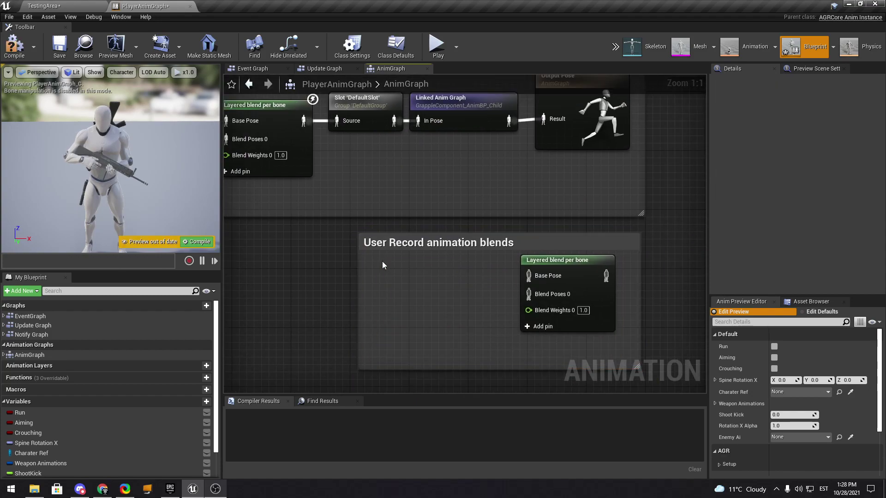
pyautogui.hotkey('ctrl', 's')
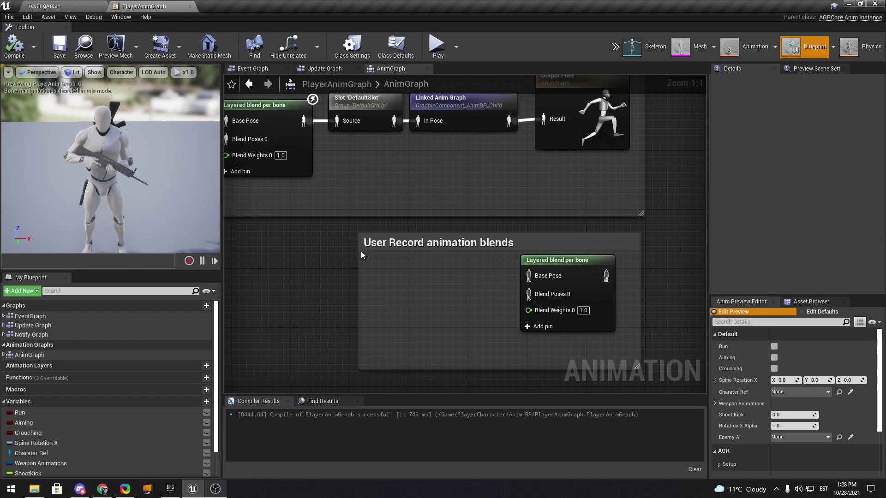
# Shift the Layered blend per bone node slightly lower in its comment and examine its branch filter bone names against the character preview.
pyautogui.moveTo(579, 261); pyautogui.dragTo(583, 283)
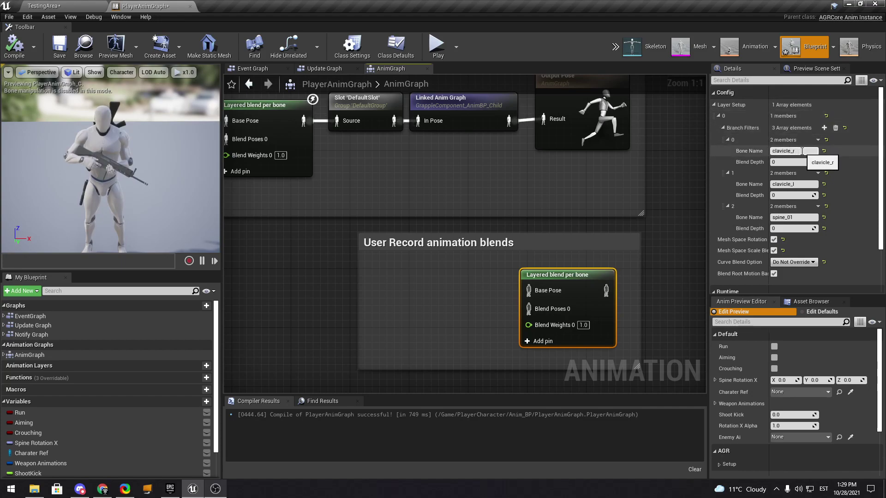
pyautogui.moveTo(618, 228); pyautogui.dragTo(522, 233, button='right')
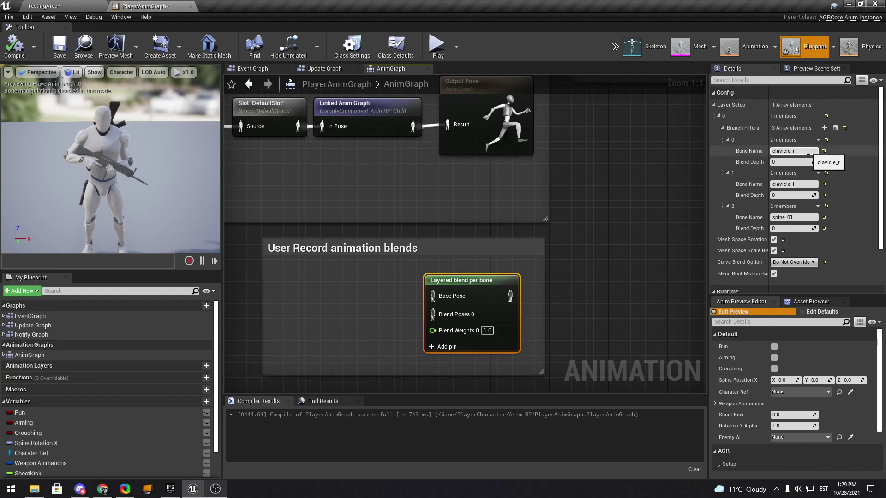
pyautogui.moveTo(808, 151); pyautogui.dragTo(775, 151)
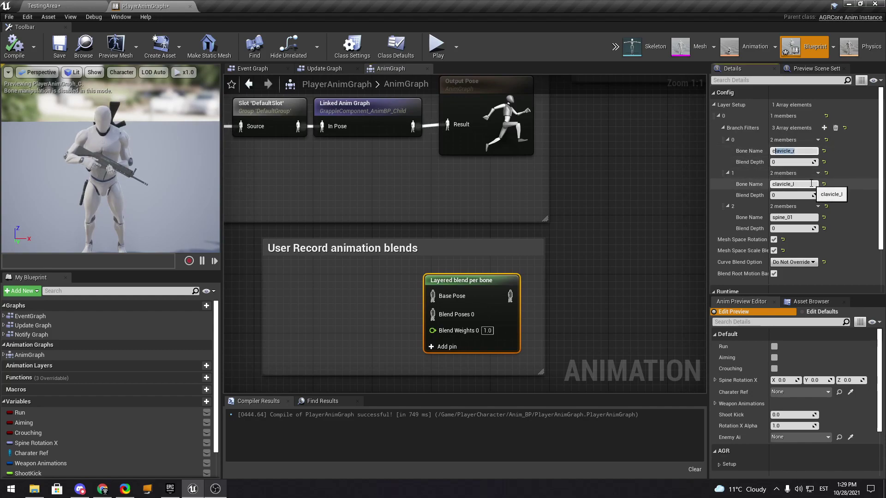
pyautogui.moveTo(811, 184); pyautogui.dragTo(771, 185)
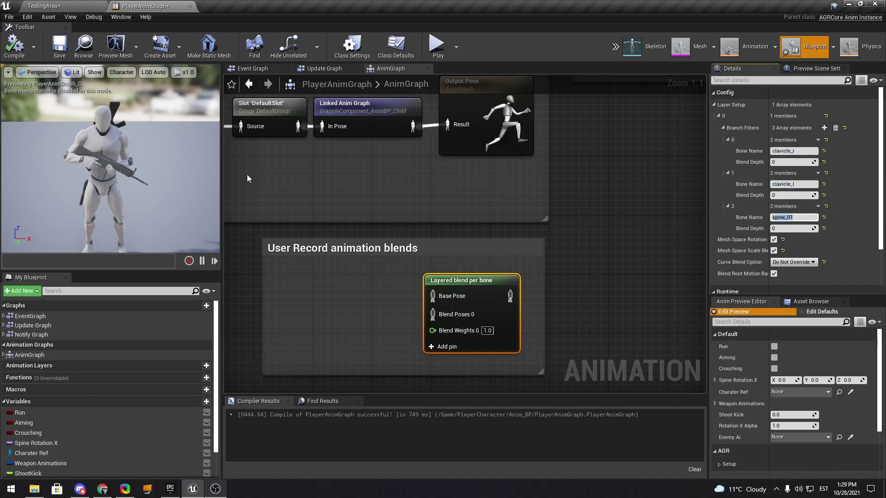
pyautogui.moveTo(153, 163); pyautogui.dragTo(176, 161, button='right')
pyautogui.moveTo(108, 182); pyautogui.dragTo(116, 170, button='right')
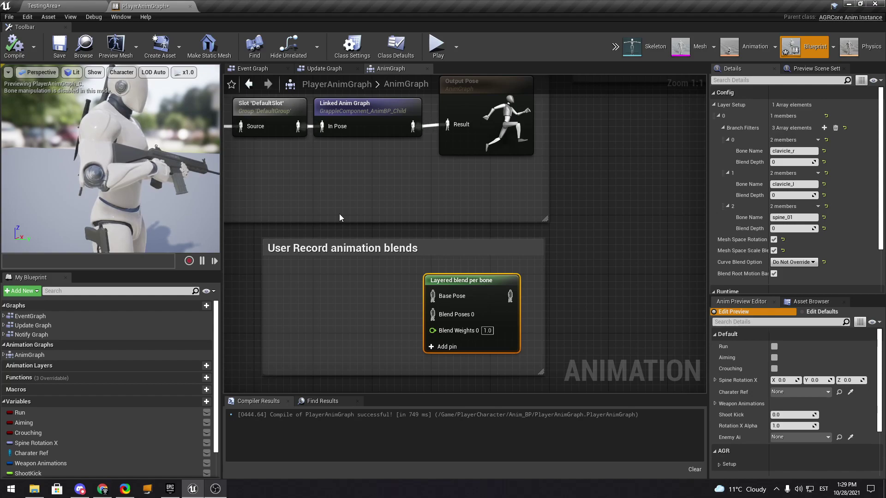
pyautogui.moveTo(467, 182); pyautogui.dragTo(467, 173, button='right')
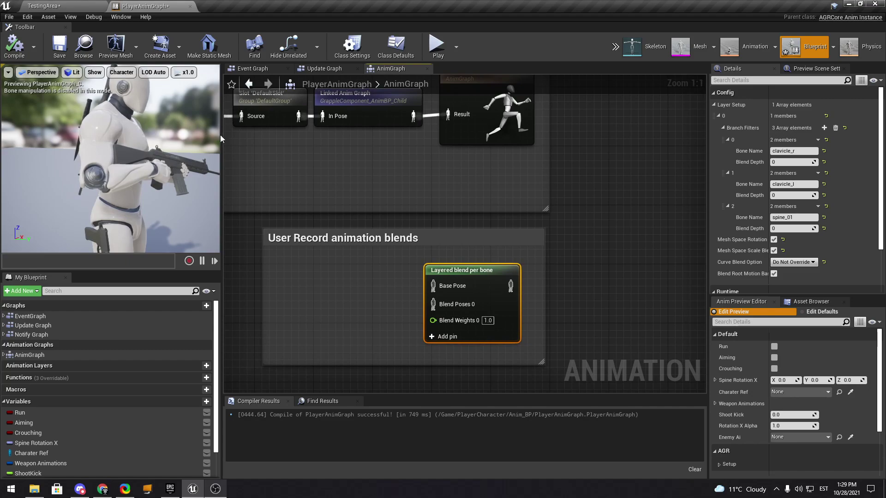
# Examine the Layer Setup and branch filters of the Layered blend per bone node, and bring up the list of animation assets.
pyautogui.moveTo(381, 201); pyautogui.dragTo(365, 200, button='right')
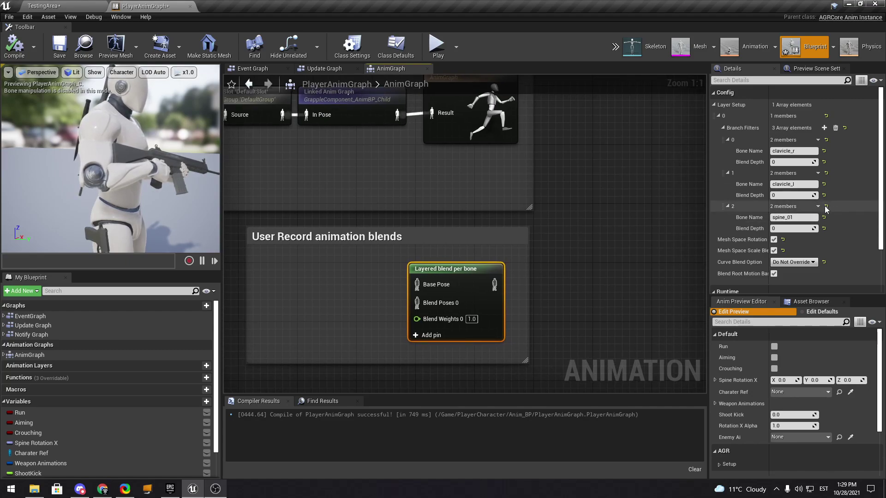
pyautogui.click(804, 218)
pyautogui.click(512, 256)
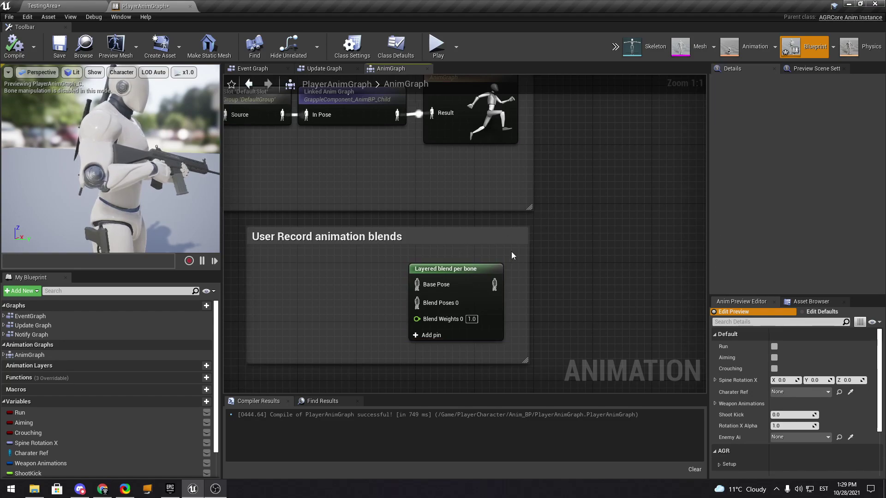
pyautogui.click(447, 267)
pyautogui.scroll(-1, 398, 358)
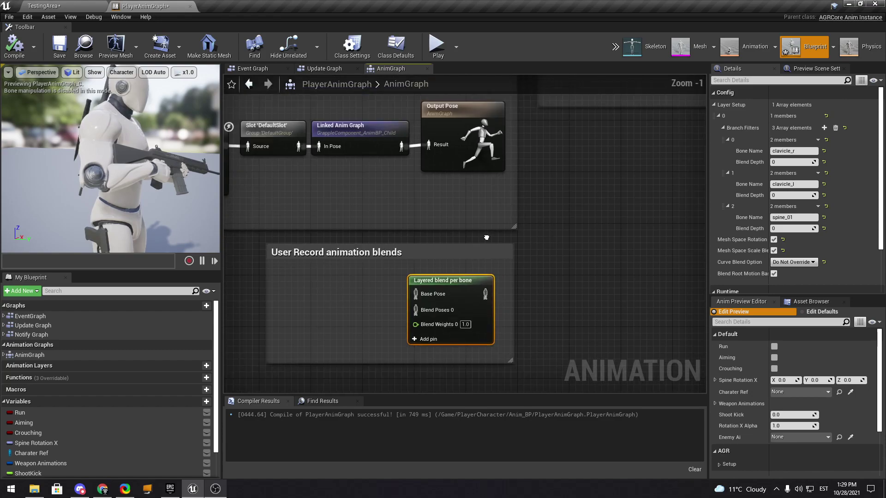
pyautogui.click(811, 302)
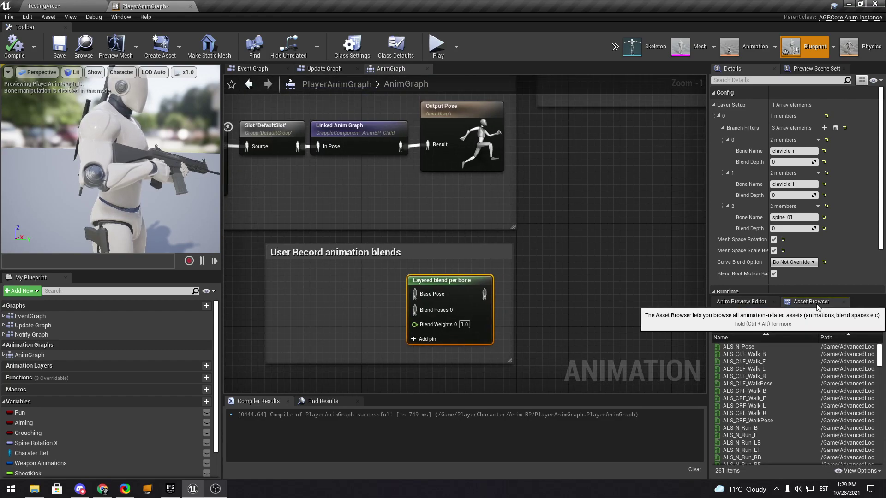
pyautogui.scroll(-2, 749, 267)
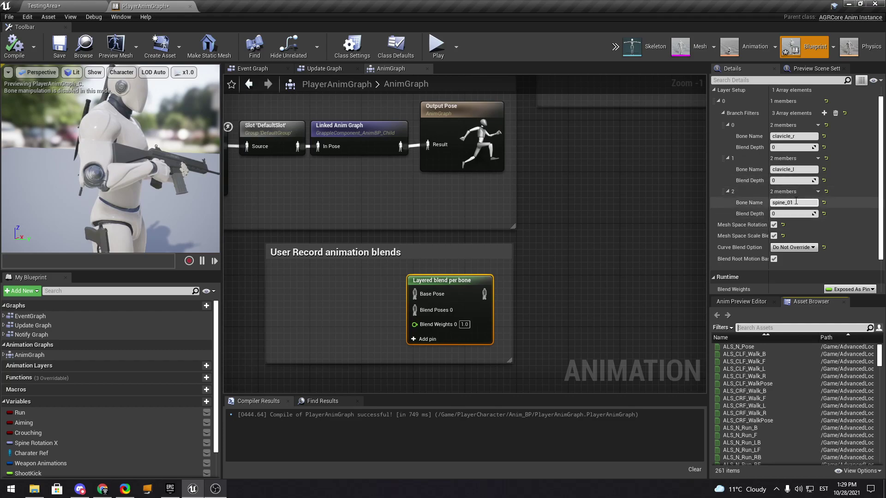
pyautogui.scroll(1, 788, 116)
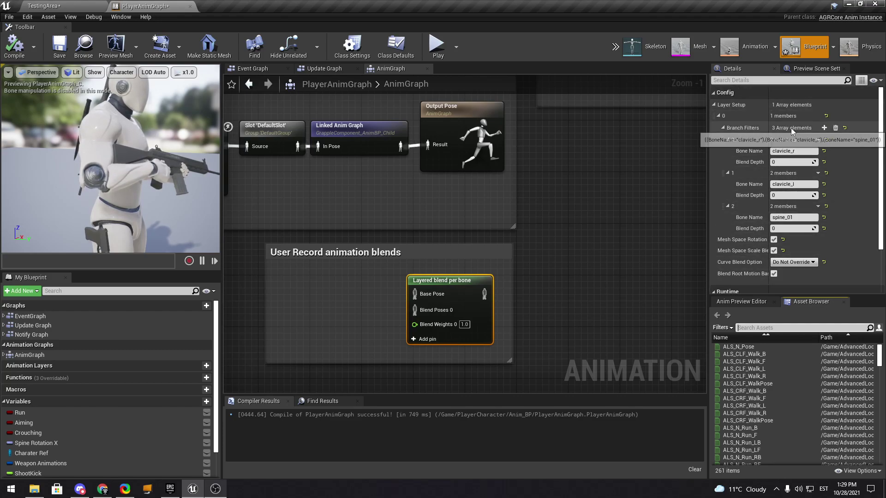
pyautogui.click(719, 115)
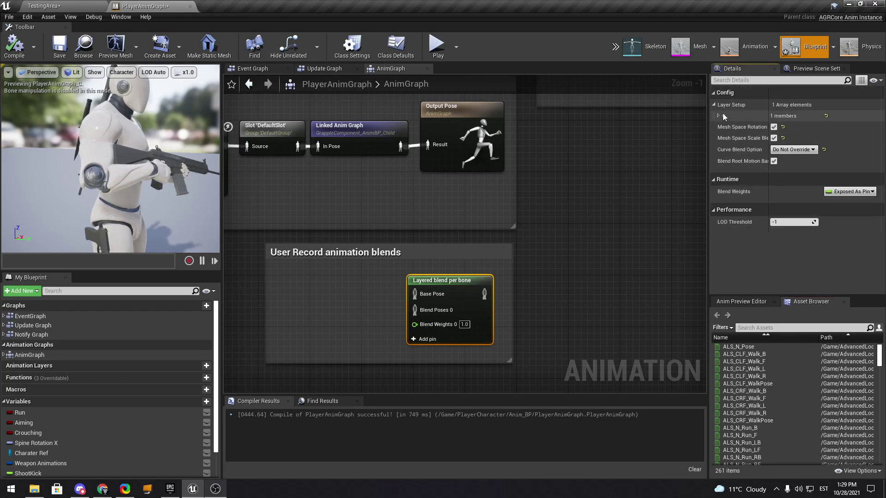
pyautogui.click(720, 115)
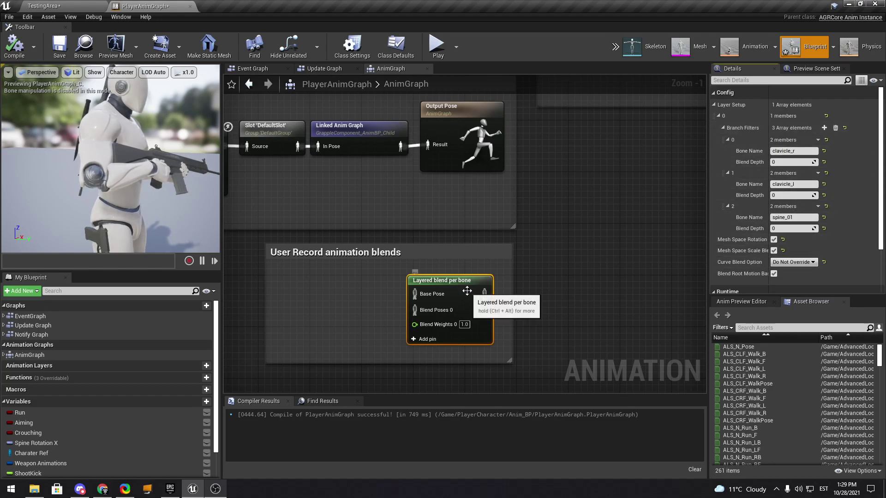
# Disable Mesh Space Scale Blend on the Layered blend per bone node and compile.
pyautogui.click(774, 250)
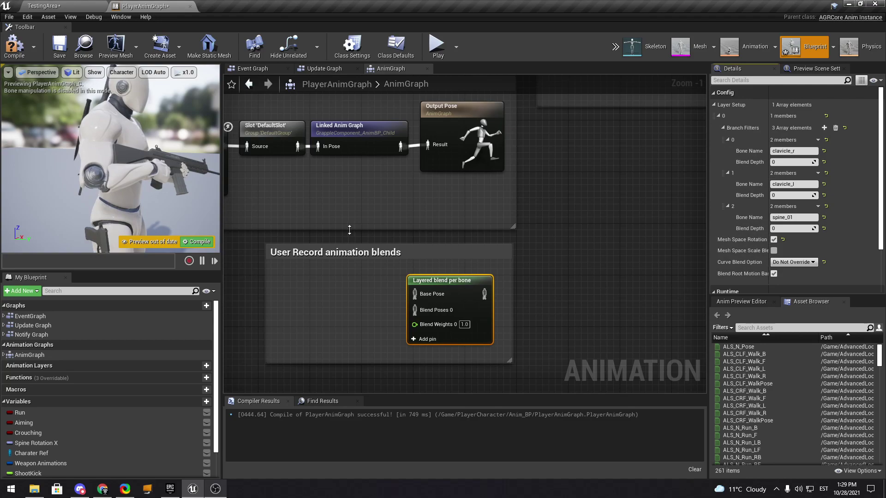
pyautogui.click(200, 242)
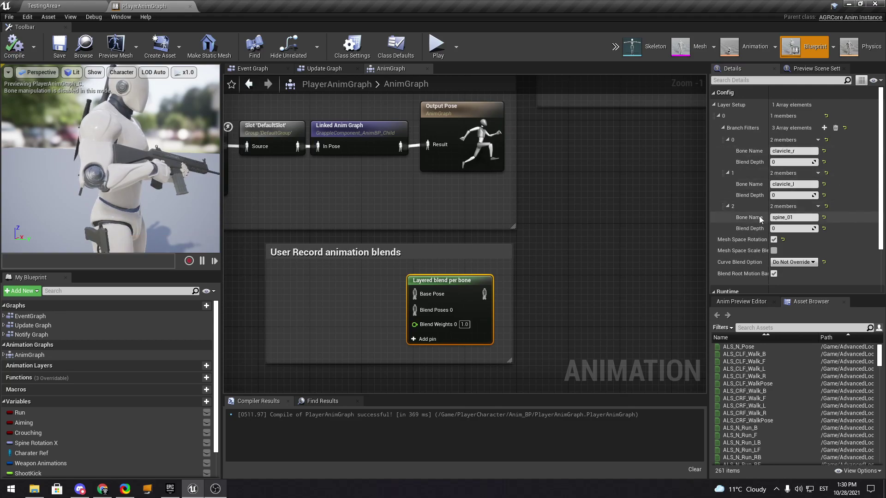
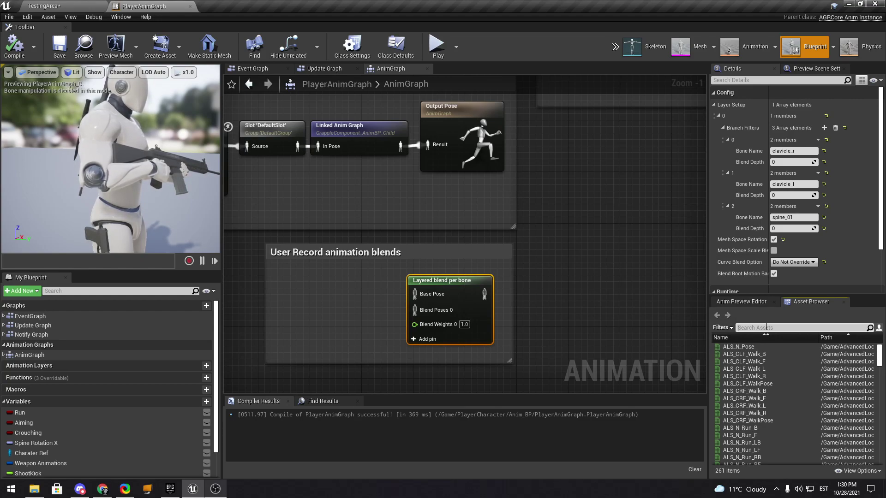
# Find the Pistol_Aimed animation, place it in the comment group, and connect it to Blend Poses 0 of the Layered blend per bone node.
pyautogui.write('o')
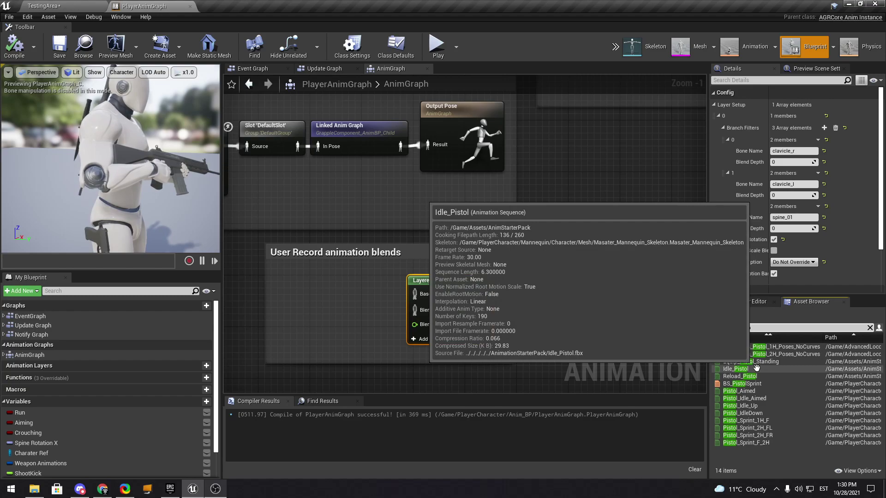
pyautogui.moveTo(758, 387); pyautogui.dragTo(293, 327)
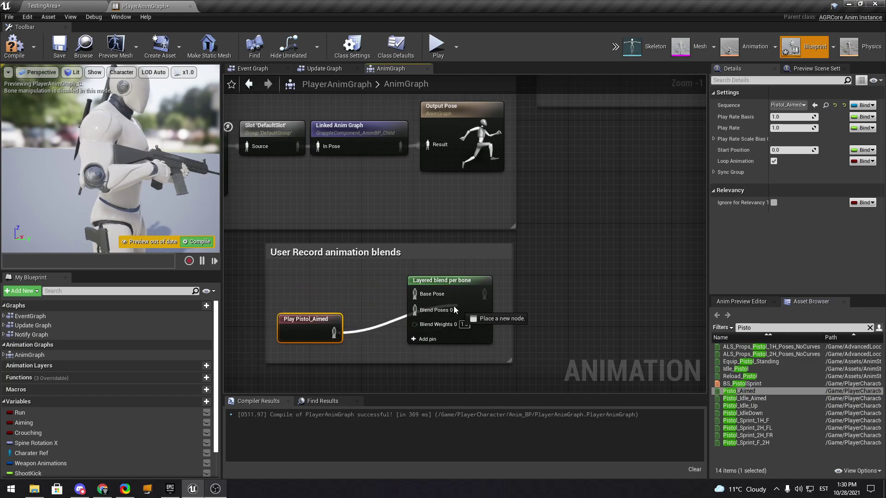
pyautogui.moveTo(316, 323); pyautogui.dragTo(336, 323)
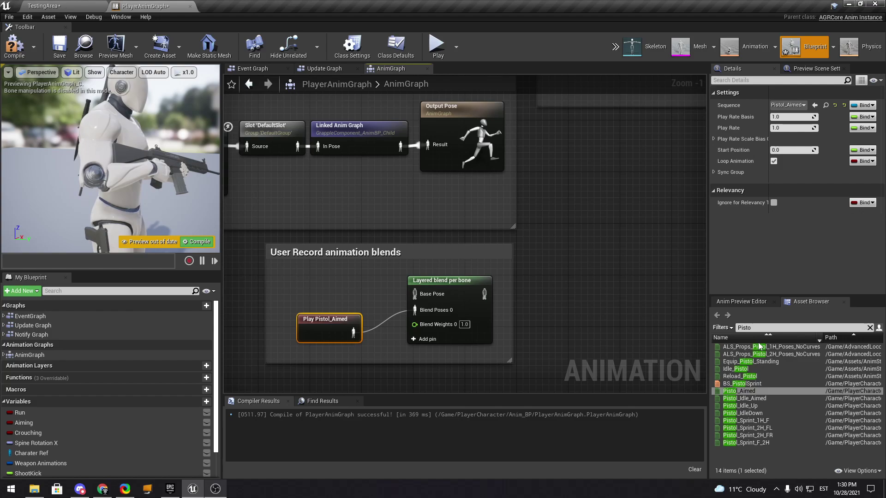
# Search the animation assets for turn-in-place animations, ending with the filter "90", and select ALS_N_TurnIP_L90.
pyautogui.write('AL')
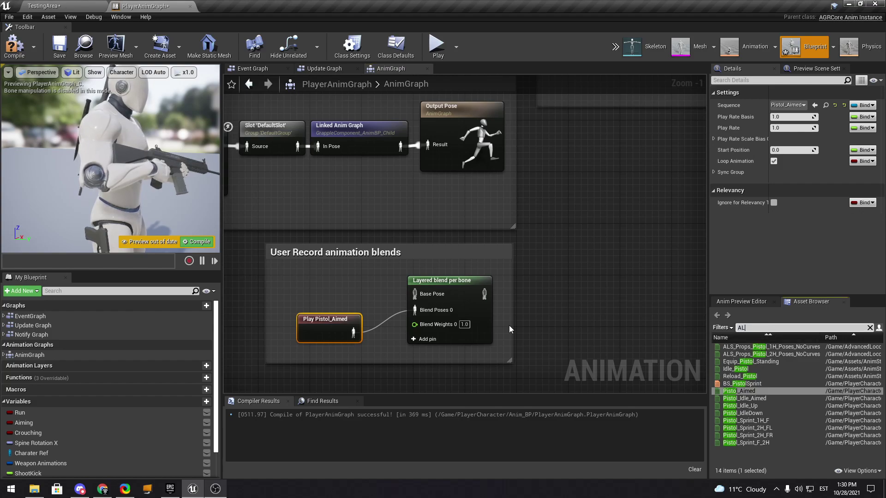
pyautogui.write('S_Tu')
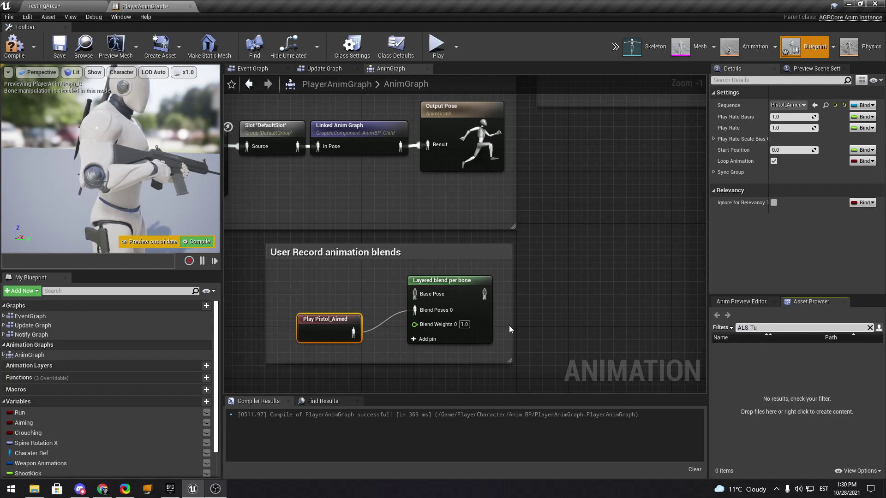
pyautogui.write('rn_I')
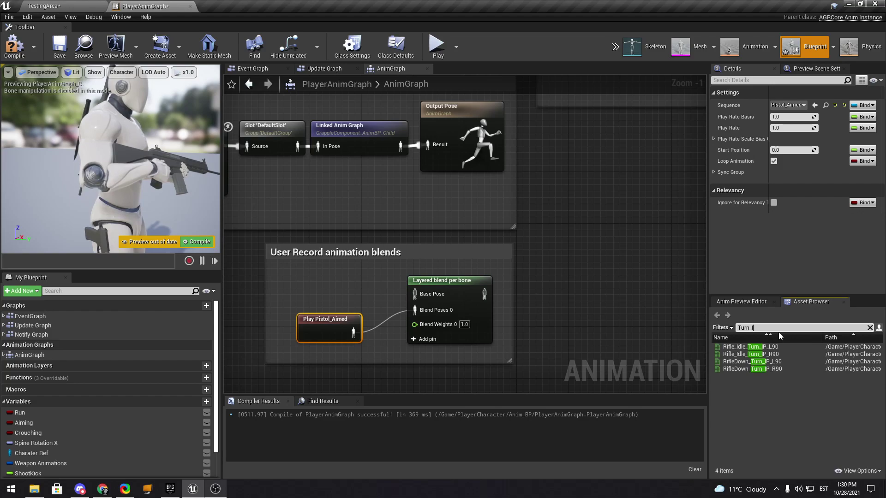
pyautogui.hotkey('ctrl', 'a')
pyautogui.write('90')
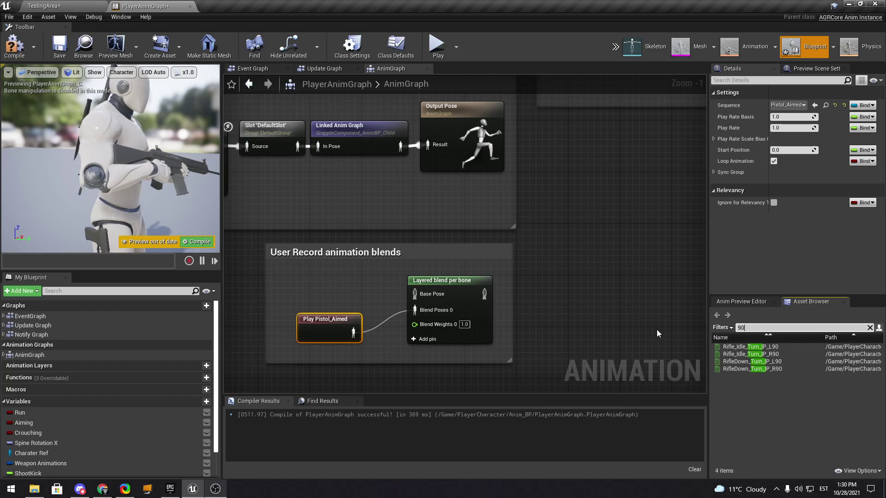
pyautogui.moveTo(751, 347)
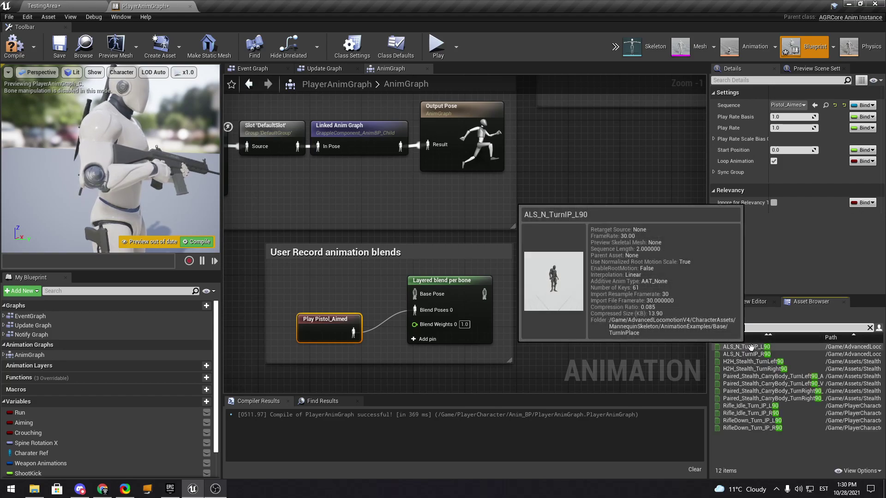
pyautogui.rightClick(751, 348)
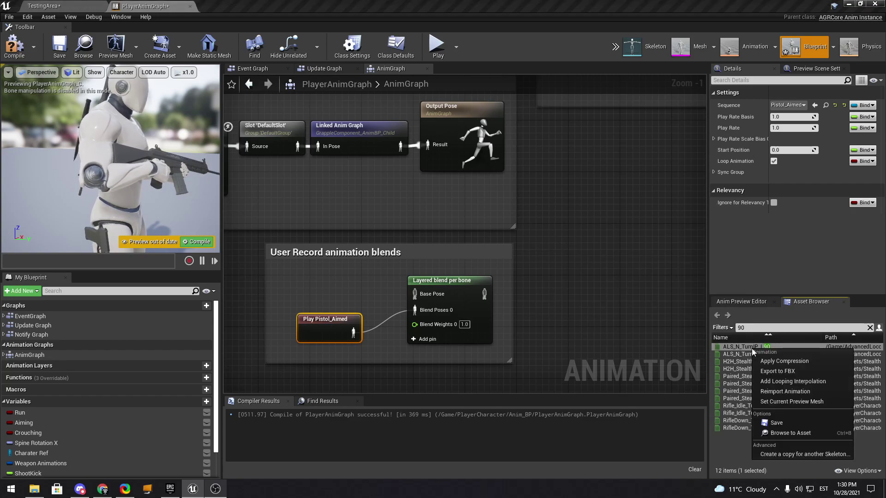
pyautogui.click(752, 347)
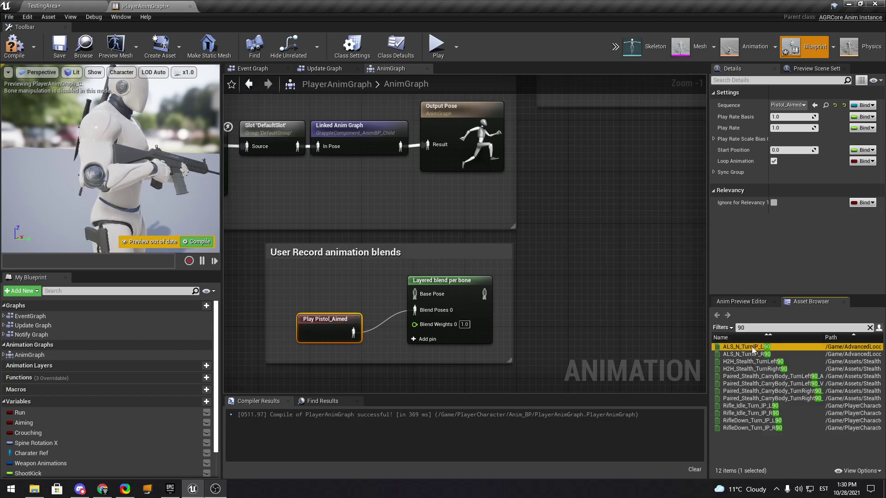
# Open the ALS_N_TurnIP_L90 animation, examine its playback on the character, and return to PlayerAnimGraph.
pyautogui.doubleClick(751, 347)
pyautogui.scroll(-5, 488, 186)
pyautogui.moveTo(361, 124)
pyautogui.mouseDown(button='right')
pyautogui.moveTo(406, 118)
pyautogui.moveTo(378, 125)
pyautogui.mouseUp(button='right')
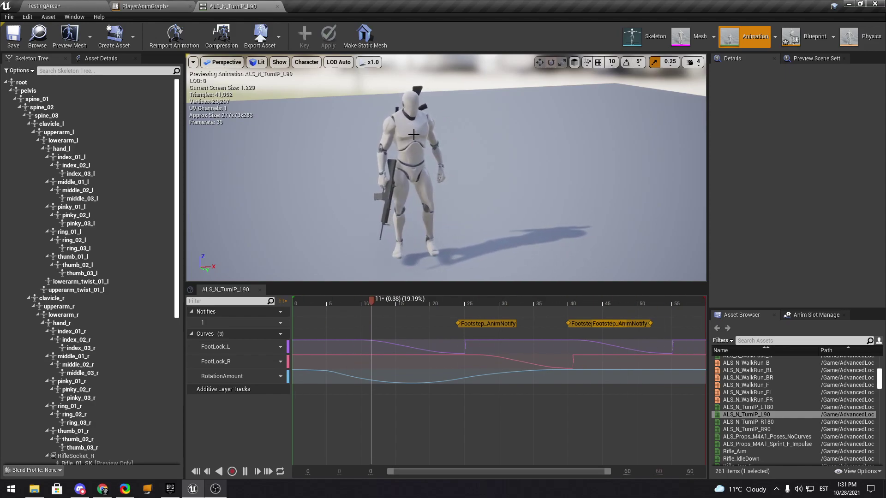
pyautogui.moveTo(414, 135); pyautogui.dragTo(410, 125, button='right')
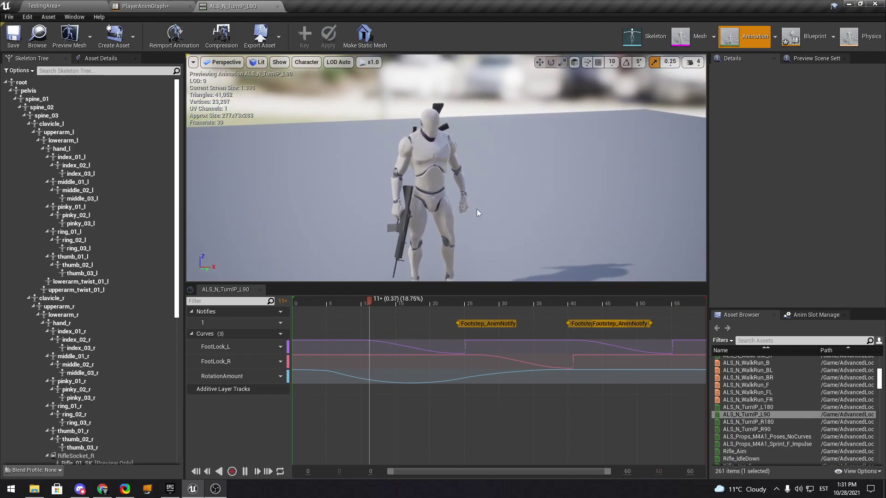
pyautogui.click(161, 6)
# Place ALS_N_TurnIP_L90 above the Play Pistol_Aimed node and connect it to the Base Pose of the Layered blend per bone node.
pyautogui.click(461, 282)
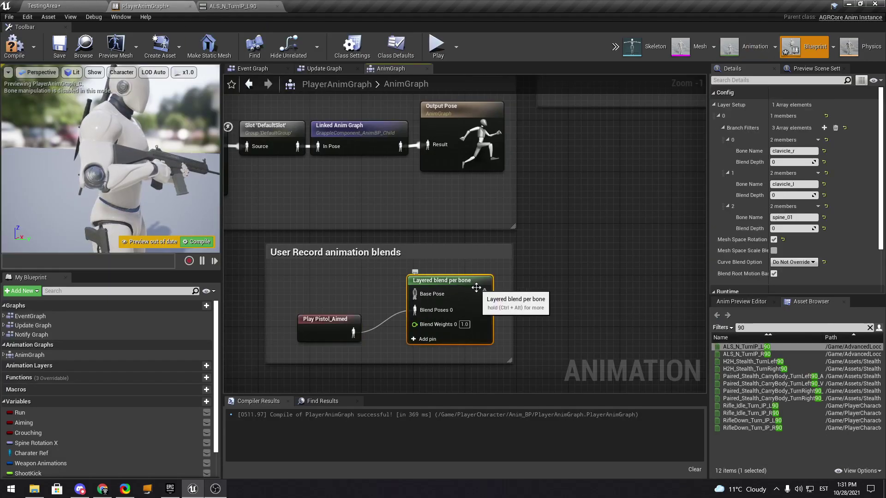
pyautogui.click(632, 284)
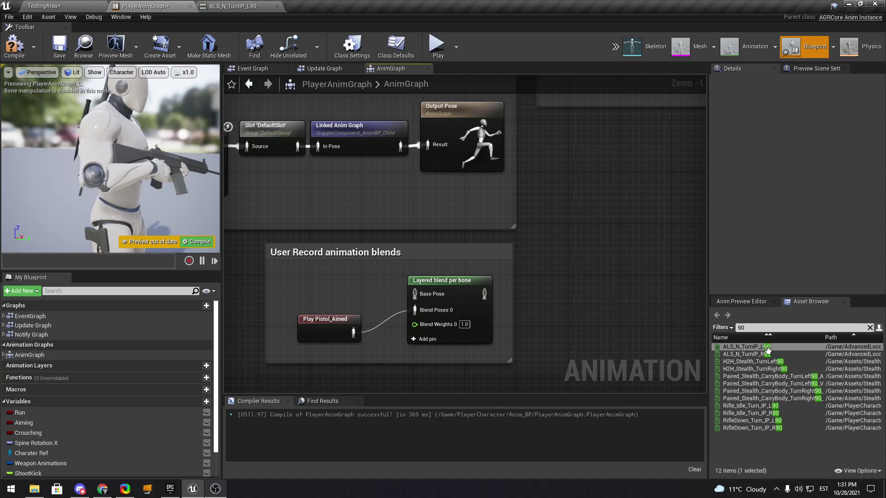
pyautogui.moveTo(762, 347); pyautogui.dragTo(324, 297)
pyautogui.scroll(1, 325, 296)
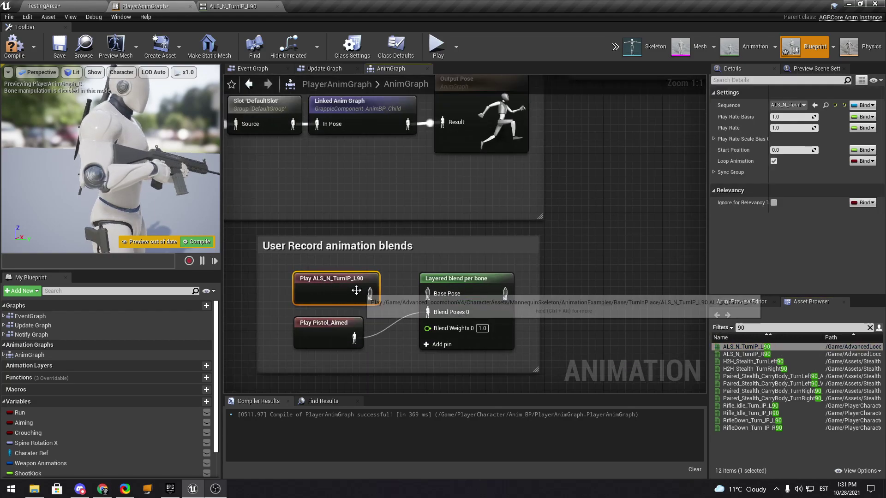
pyautogui.moveTo(370, 294); pyautogui.dragTo(418, 300)
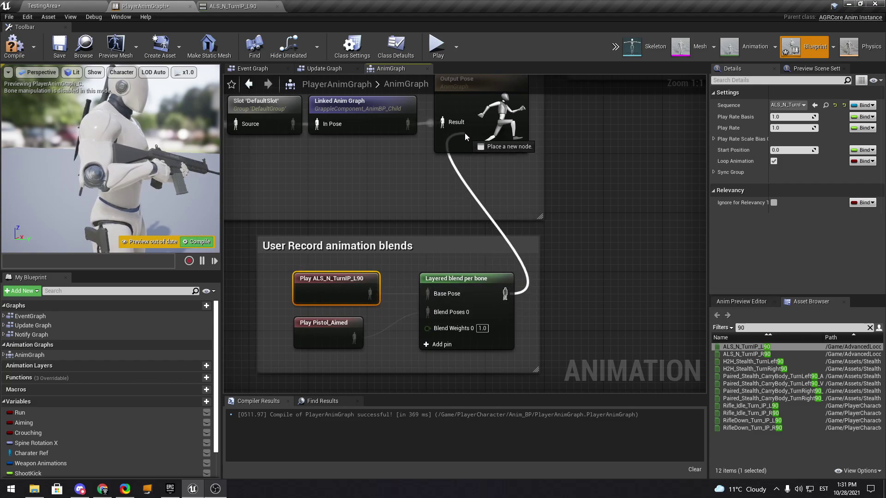
# Connect the Layered blend per bone output to the Output Pose result, move the Output Pose beside the comment group, and compile.
pyautogui.moveTo(463, 125); pyautogui.dragTo(463, 125)
pyautogui.moveTo(462, 123); pyautogui.dragTo(474, 186, button='right')
pyautogui.moveTo(474, 187); pyautogui.dragTo(611, 331)
pyautogui.moveTo(611, 332); pyautogui.dragTo(595, 256, button='right')
pyautogui.moveTo(595, 256); pyautogui.dragTo(586, 289)
pyautogui.click(189, 242)
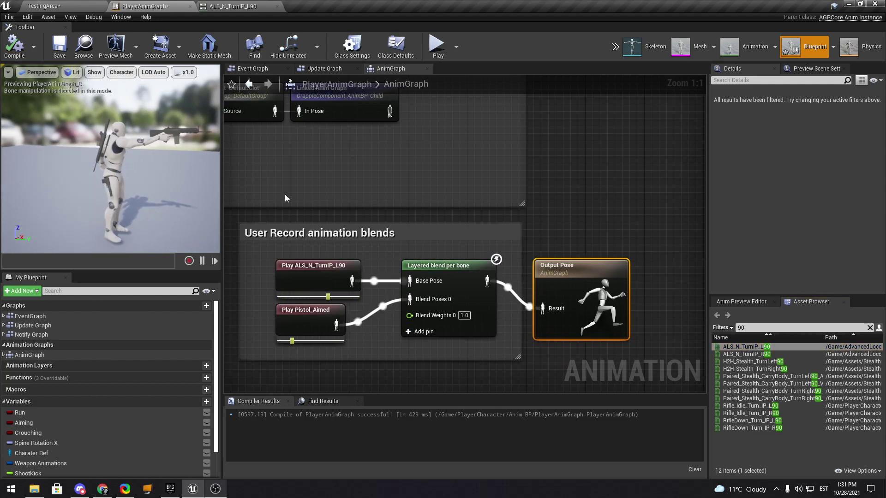
# Enable Mesh Space Scale Blend on the Layered blend per bone node and compile.
pyautogui.click(445, 266)
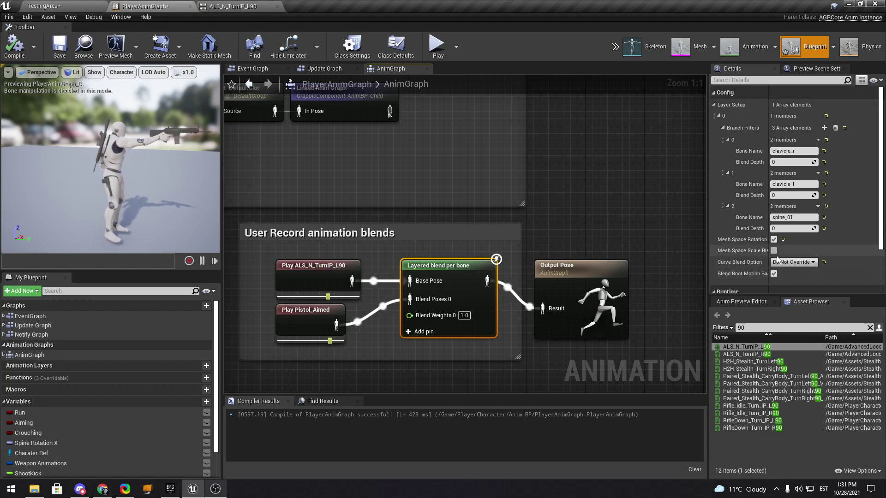
pyautogui.click(199, 242)
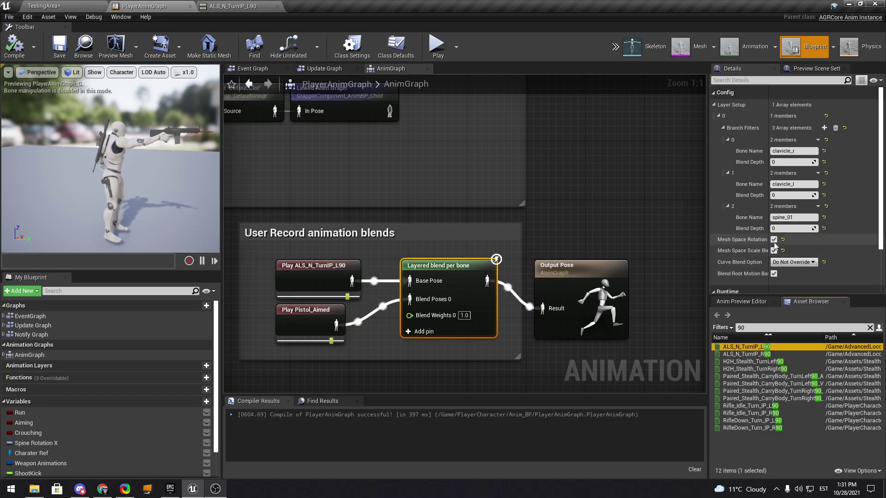
# Disable Mesh Space Rotation Blend on the blend node, compile, and inspect the character's aiming pose up close from another angle.
pyautogui.click(205, 242)
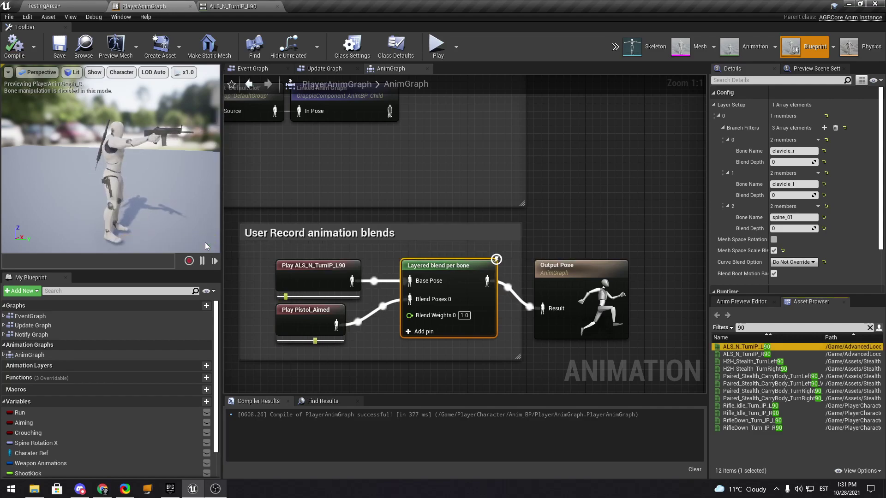
pyautogui.keyDown('alt'); pyautogui.moveTo(181, 179); pyautogui.dragTo(97, 167); pyautogui.keyUp('alt')
pyautogui.scroll(5, 140, 162)
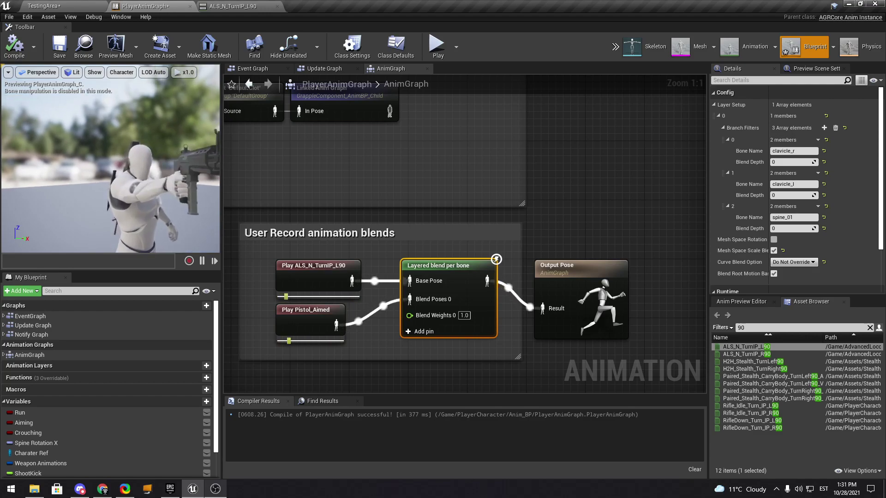
# Re-enable Mesh Space Rotation Blend on the Layered blend per bone node, compile, and select the Play Pistol_Aimed node.
pyautogui.click(774, 239)
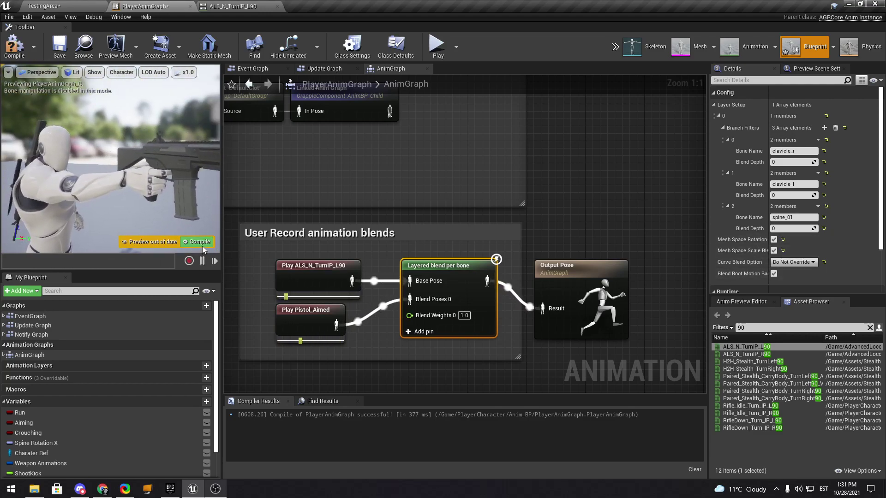
pyautogui.click(199, 241)
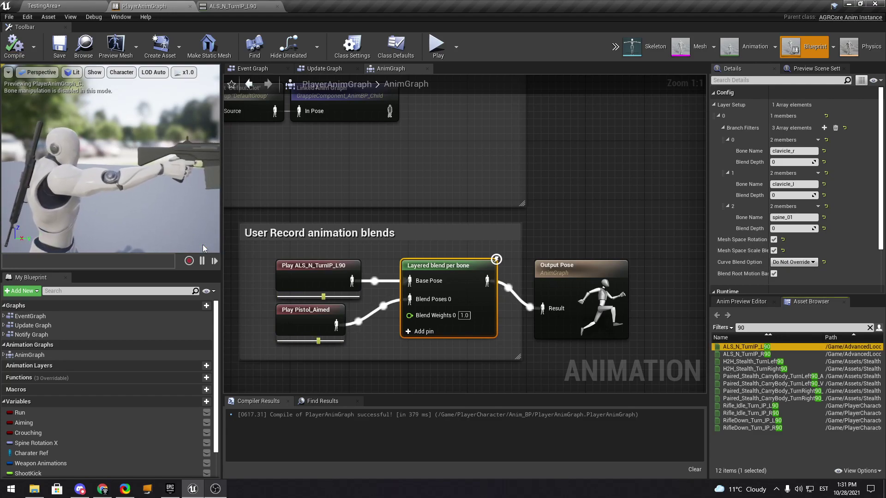
pyautogui.click(310, 316)
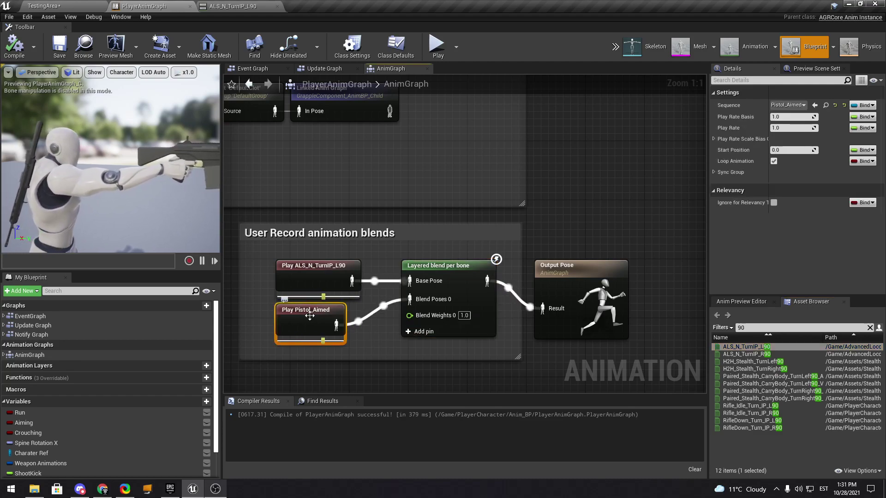
# Open the Pistol_Aimed animation to check its pose, and return to PlayerAnimGraph.
pyautogui.doubleClick(309, 315)
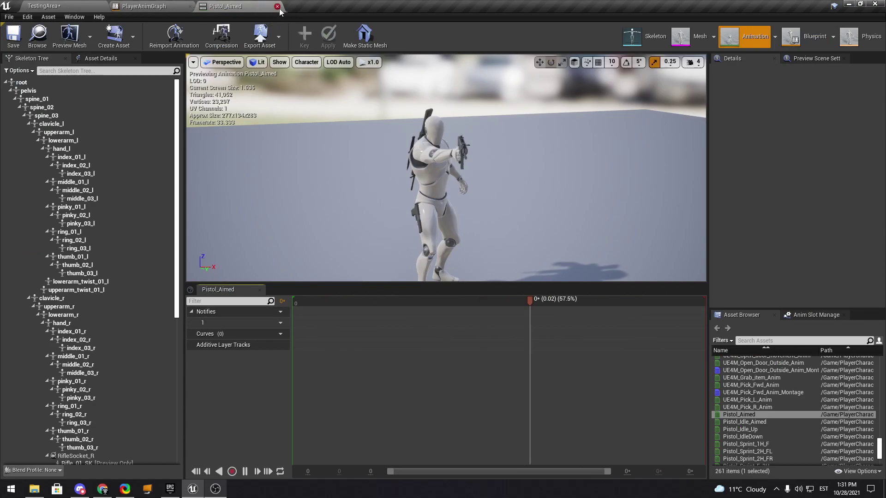
pyautogui.click(69, 5)
pyautogui.click(154, 5)
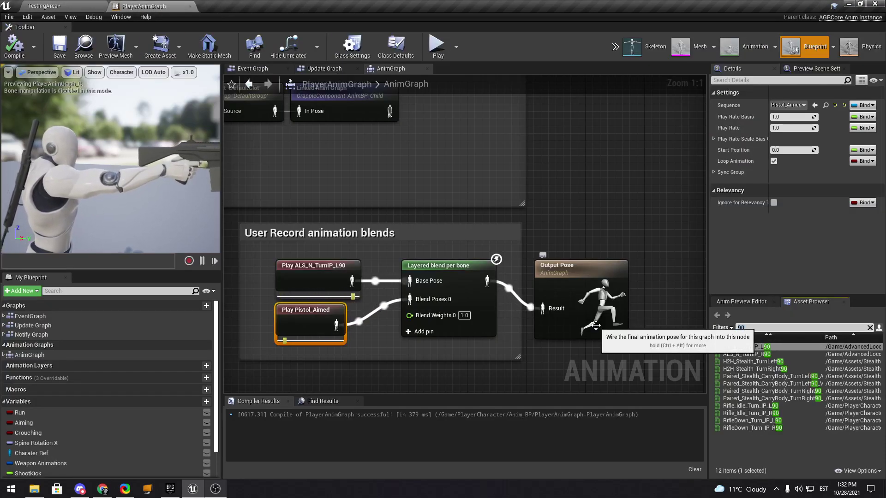
# Search the animation assets for Pistol, assign Pistol_IdleDown to the Play Pistol_Aimed node, and compile.
pyautogui.write('oi')
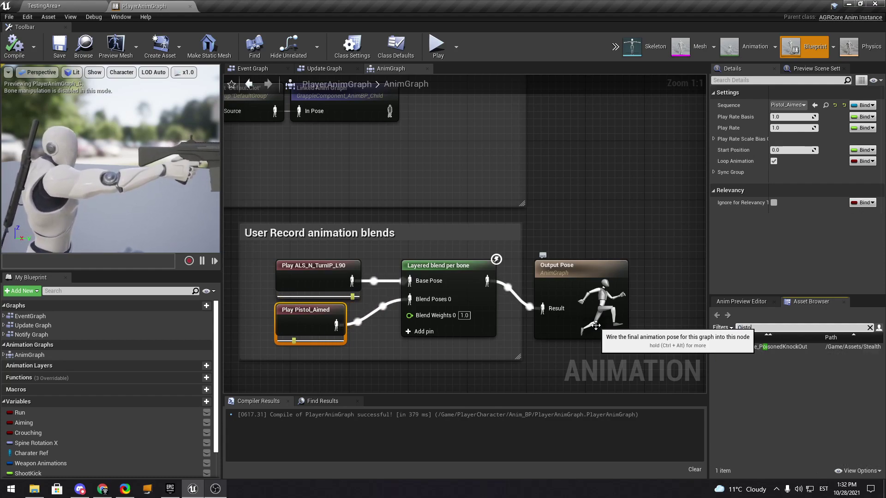
pyautogui.write('P')
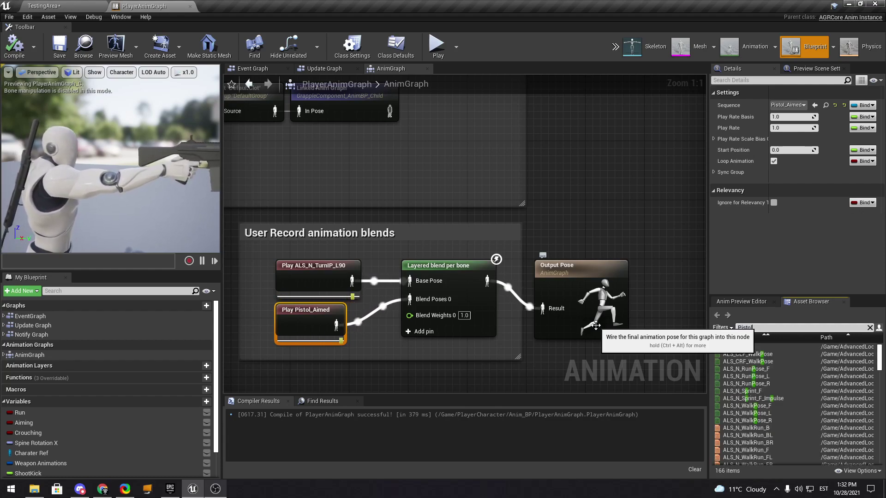
pyautogui.write('istol')
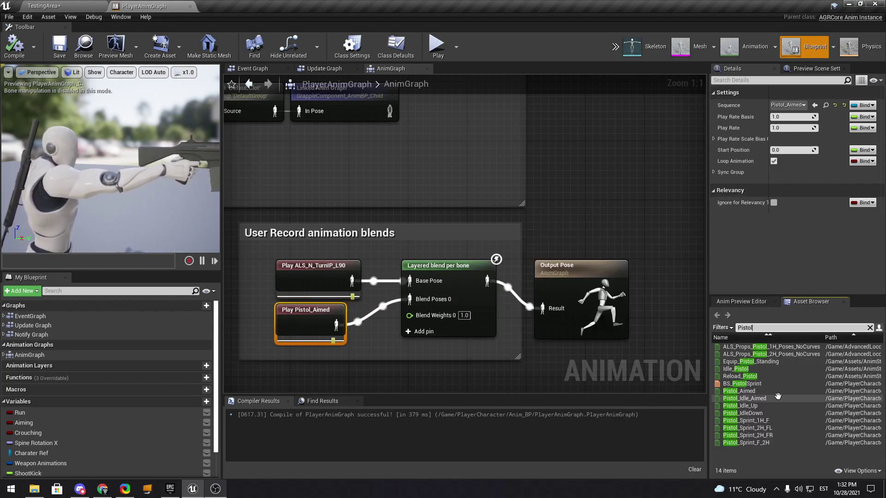
pyautogui.moveTo(778, 389)
pyautogui.click(748, 413)
pyautogui.moveTo(747, 413); pyautogui.dragTo(314, 323)
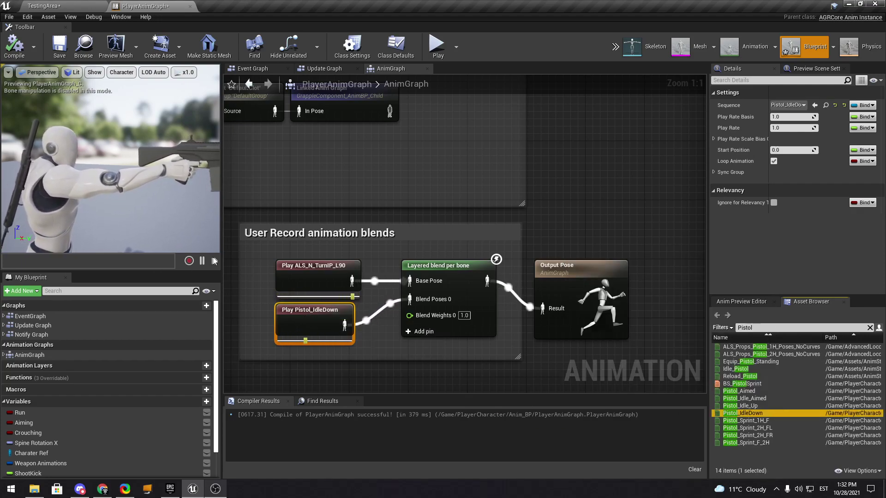
pyautogui.click(14, 45)
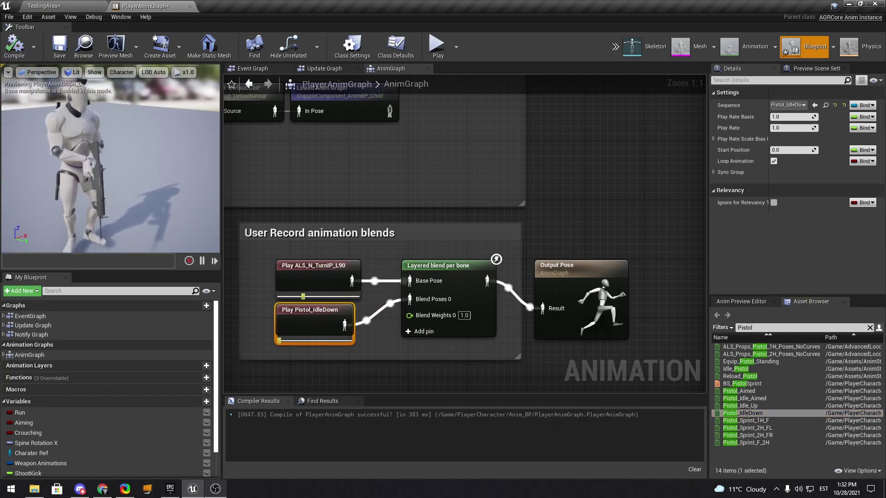
# Widen the preview viewport and frame the character to examine the blended idle-down pose.
pyautogui.scroll(-5, 110, 162)
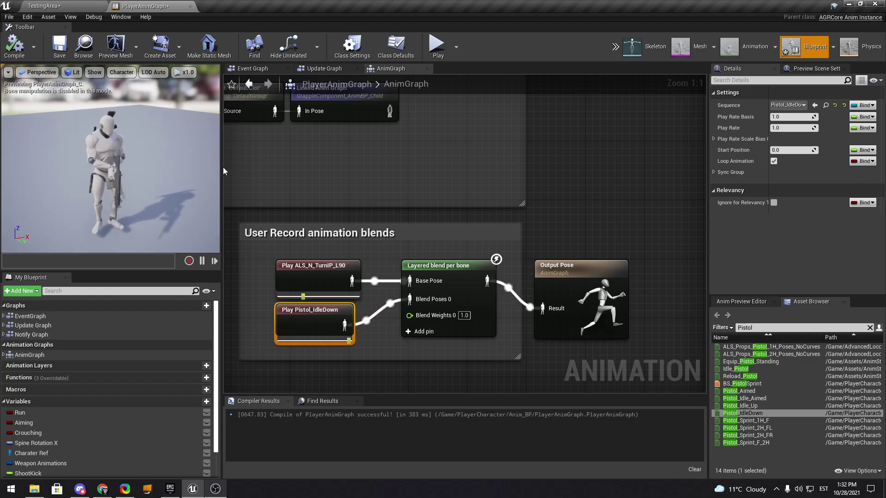
pyautogui.moveTo(220, 223); pyautogui.dragTo(374, 224)
pyautogui.moveTo(484, 206); pyautogui.dragTo(469, 188, button='right')
pyautogui.scroll(3, 267, 153)
pyautogui.scroll(-2, 267, 153)
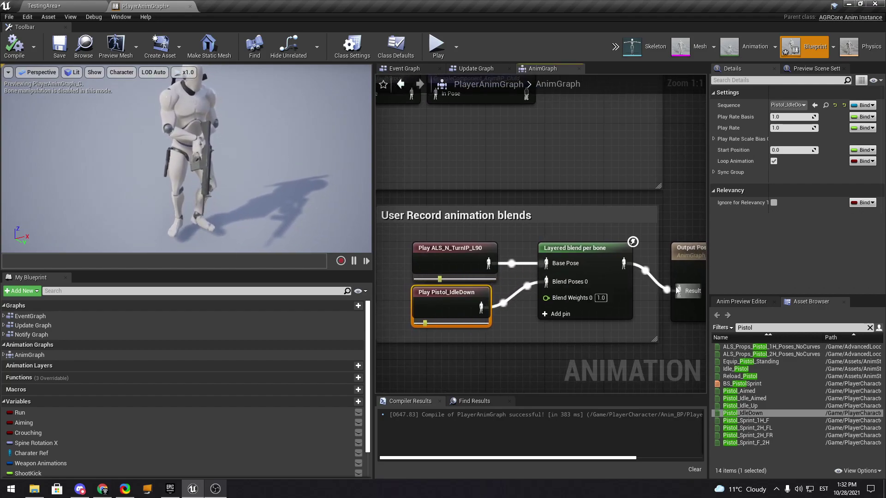
pyautogui.moveTo(679, 290); pyautogui.dragTo(624, 264)
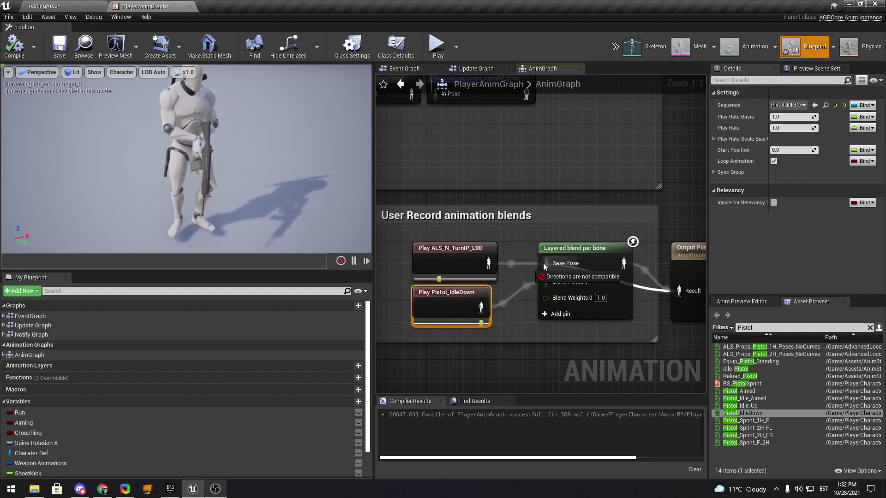
pyautogui.scroll(-2, 581, 234)
pyautogui.scroll(1, 546, 246)
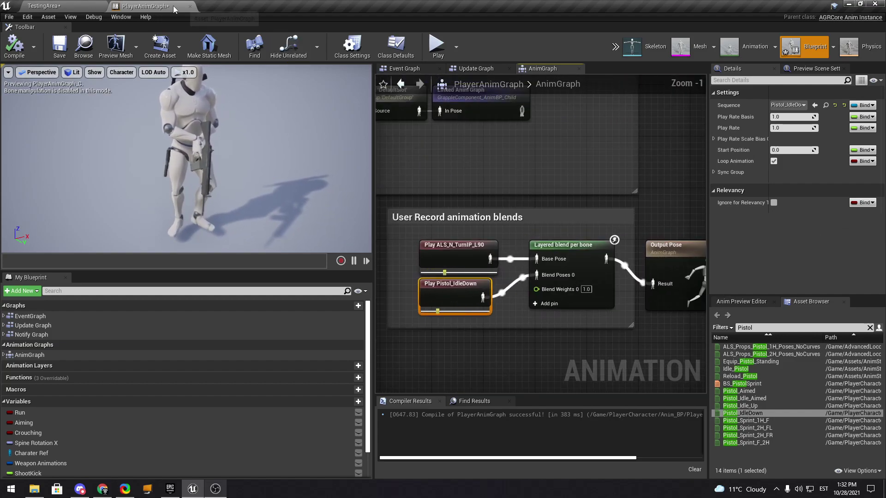
# Open the Pistol_IdleDown animation and delete the Rifle_01_SK preview asset from RifleSocket_R.
pyautogui.doubleClick(452, 296)
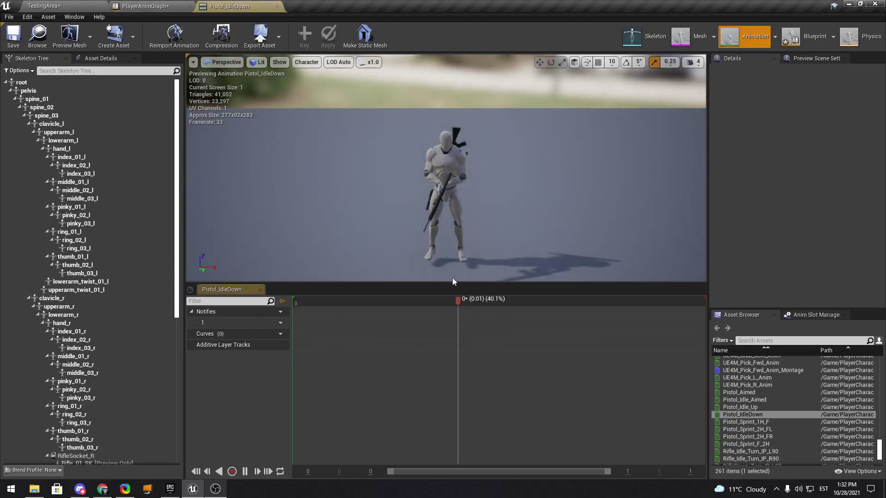
pyautogui.scroll(-3, 97, 341)
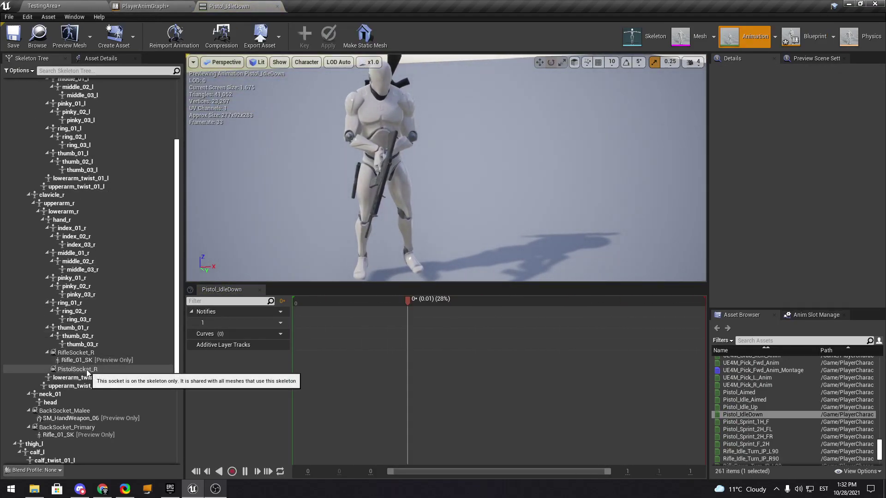
pyautogui.click(87, 361)
pyautogui.press('Delete')
pyautogui.scroll(-3, 88, 361)
pyautogui.scroll(-2, 89, 363)
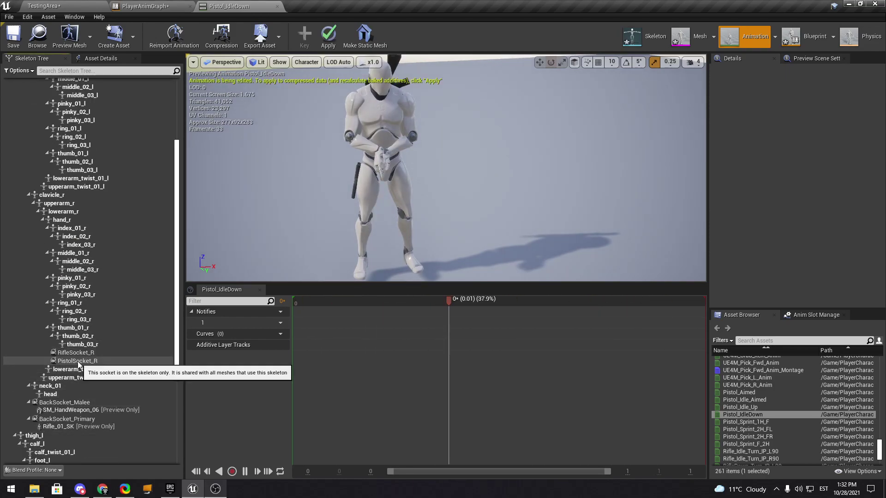
# Add Pistol_01_SK as the preview asset on PistolSocket_R.
pyautogui.rightClick(85, 362)
pyautogui.moveTo(102, 349)
pyautogui.write('p')
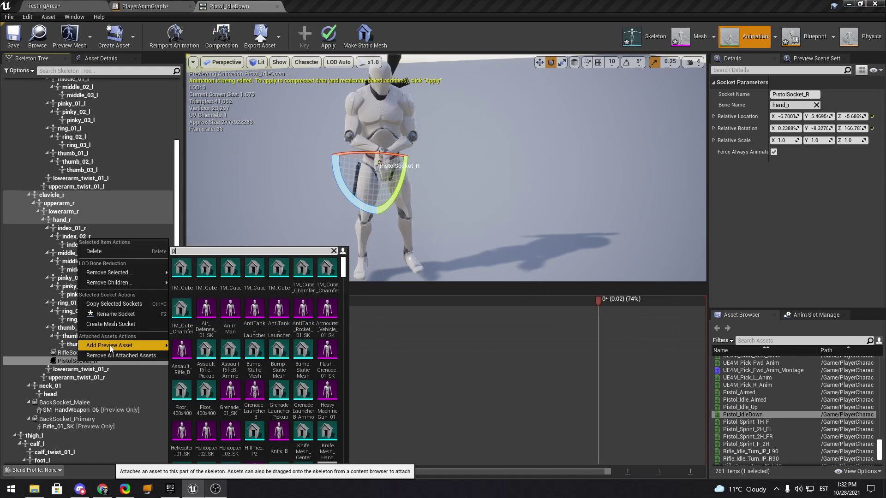
pyautogui.write('istol')
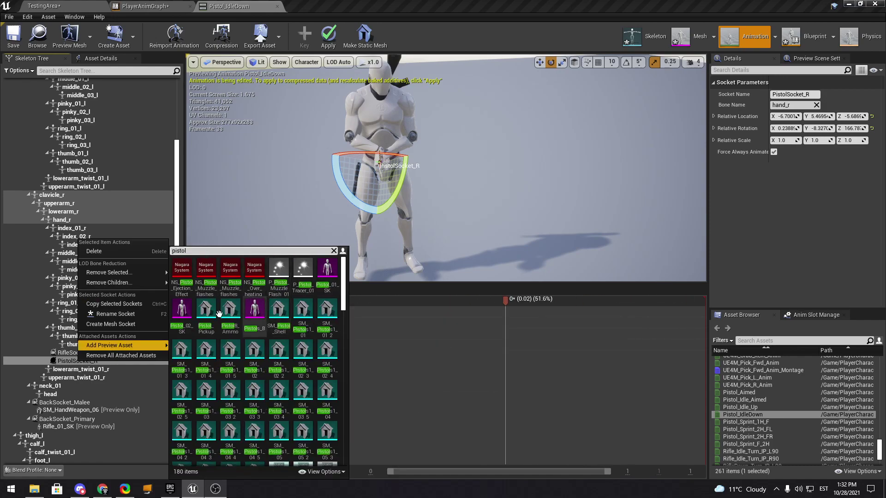
pyautogui.click(328, 285)
# Inspect the pistol in the character's hands, scrub Pistol_IdleDown to frame 0, and save the animation.
pyautogui.moveTo(415, 175); pyautogui.dragTo(420, 208, button='right')
pyautogui.moveTo(563, 178)
pyautogui.mouseDown(button='right')
pyautogui.moveTo(536, 179)
pyautogui.moveTo(577, 179)
pyautogui.moveTo(564, 178)
pyautogui.mouseUp(button='right')
pyautogui.click(563, 178)
pyautogui.moveTo(382, 302); pyautogui.dragTo(246, 303)
pyautogui.moveTo(370, 182); pyautogui.dragTo(480, 179, button='right')
pyautogui.click(10, 42)
pyautogui.moveTo(304, 116); pyautogui.dragTo(304, 116, button='right')
pyautogui.press('s')
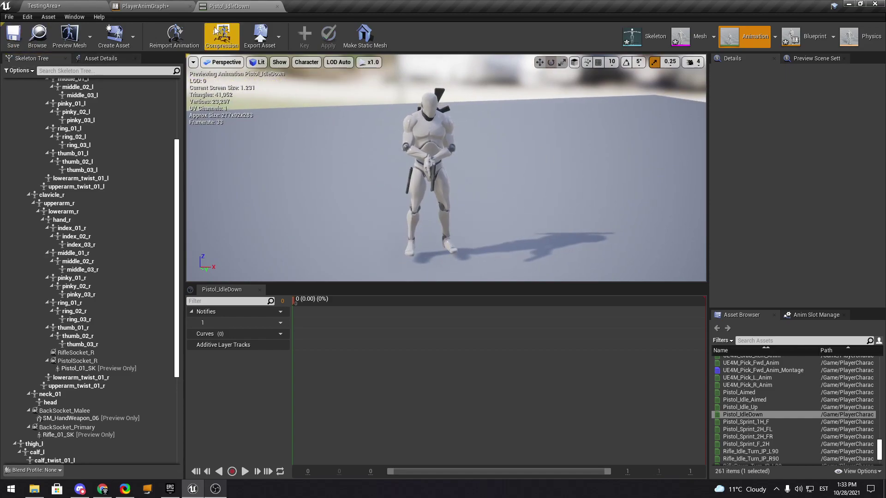
# Return to PlayerAnimGraph and review the turn, idle-down and Layered blend per bone nodes.
pyautogui.click(59, 4)
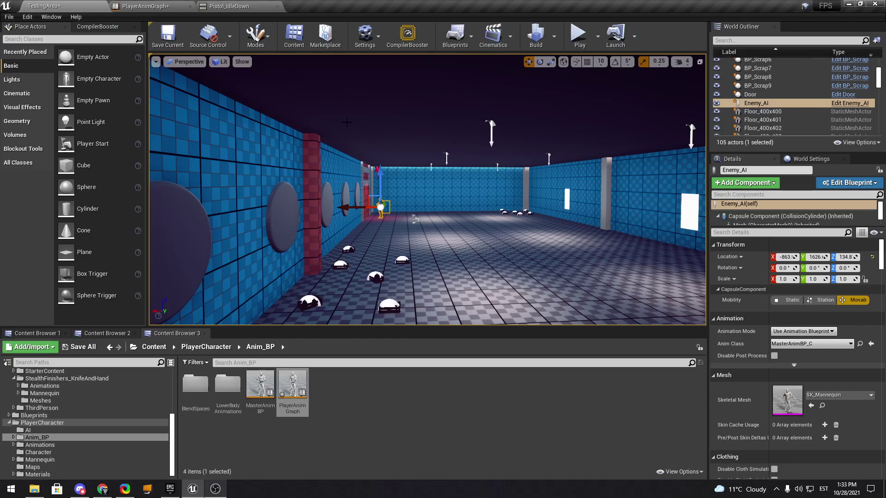
pyautogui.click(161, 6)
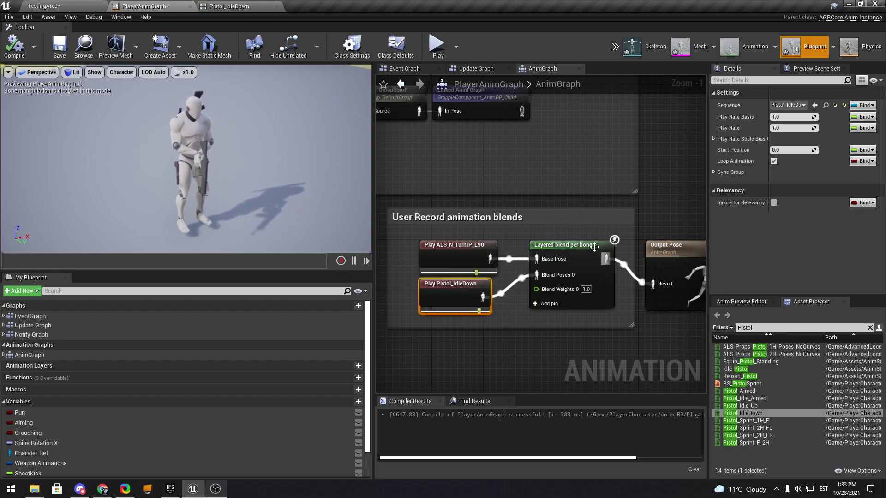
pyautogui.moveTo(591, 257); pyautogui.dragTo(555, 254, button='right')
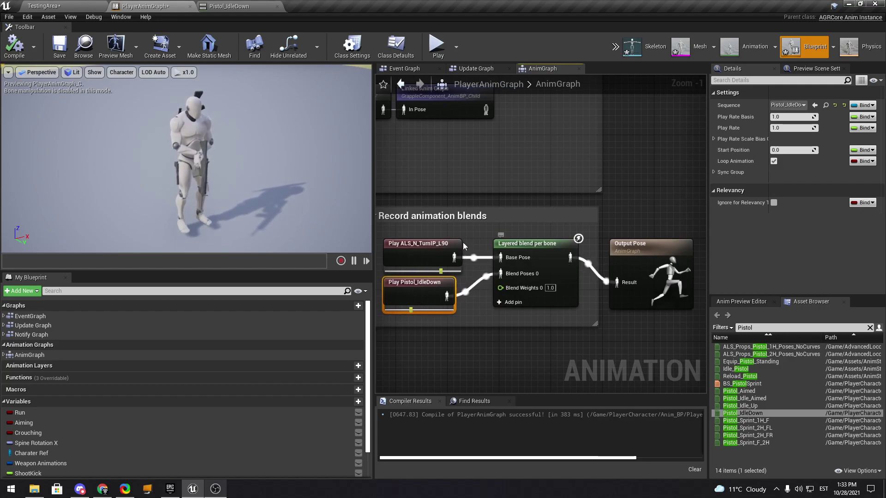
pyautogui.moveTo(421, 234); pyautogui.dragTo(533, 248, button='right')
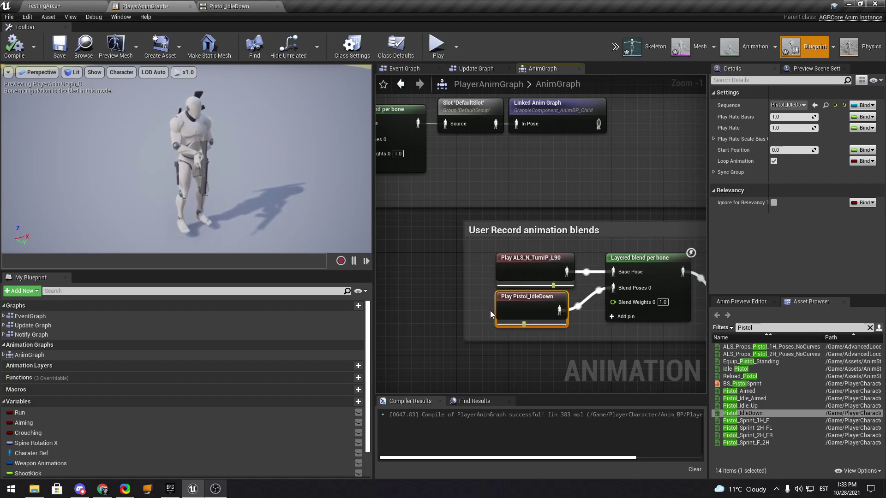
# Pause and resume the preview playback, examining the blended turn-in-place motion from another angle.
pyautogui.click(354, 262)
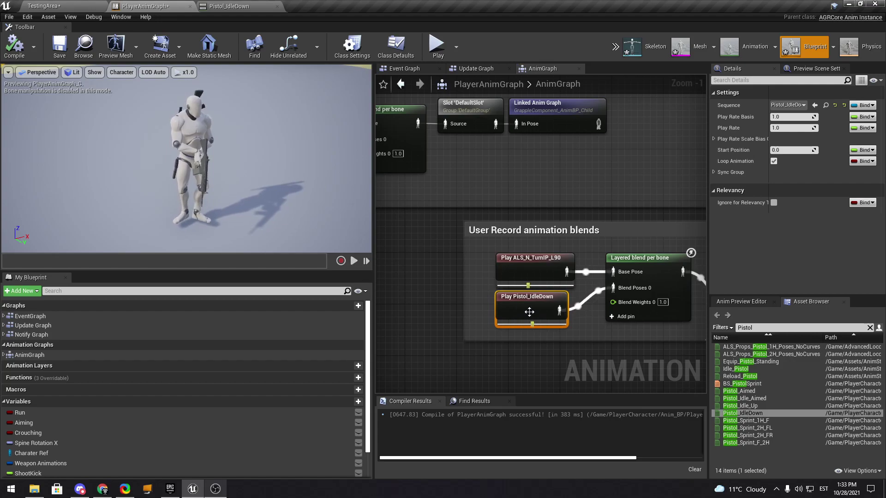
pyautogui.moveTo(533, 325); pyautogui.dragTo(481, 318)
pyautogui.moveTo(499, 324); pyautogui.dragTo(607, 323)
pyautogui.click(354, 261)
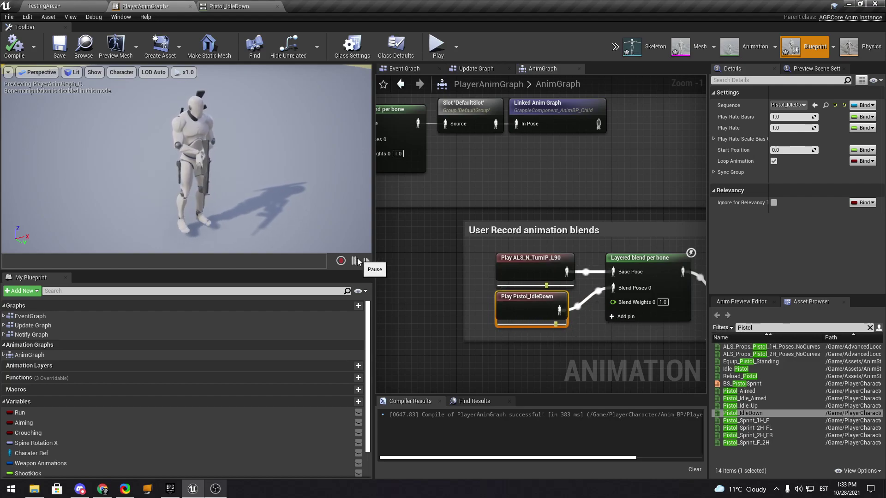
pyautogui.click(358, 261)
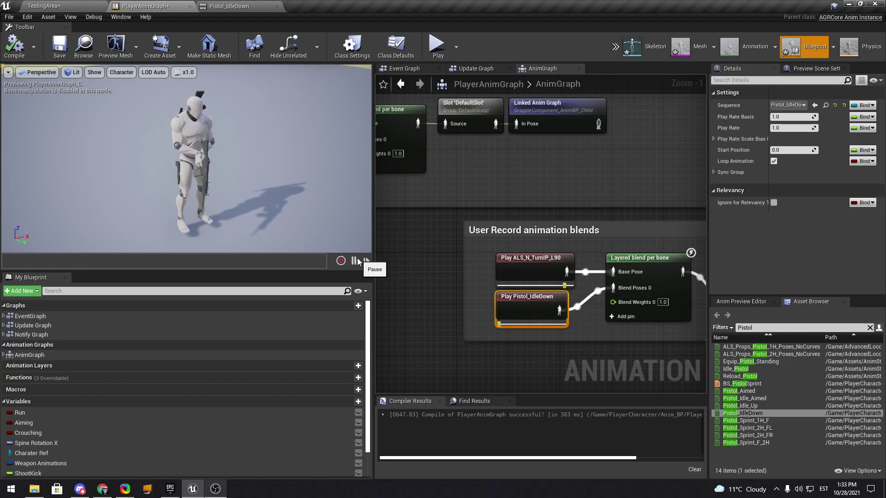
pyautogui.click(357, 261)
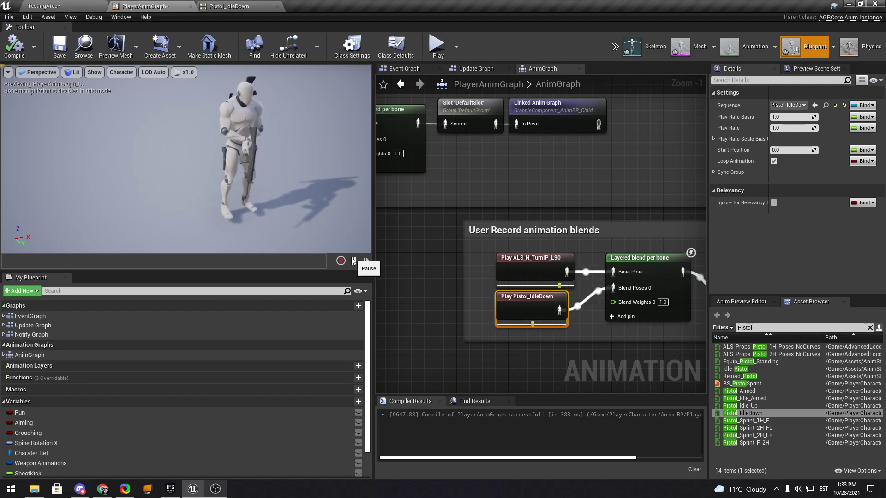
pyautogui.moveTo(254, 123); pyautogui.dragTo(288, 131, button='right')
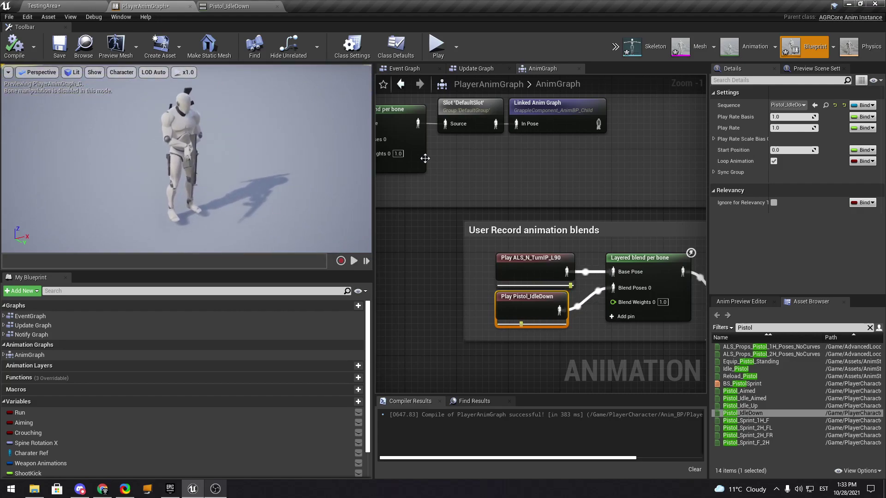
pyautogui.click(353, 261)
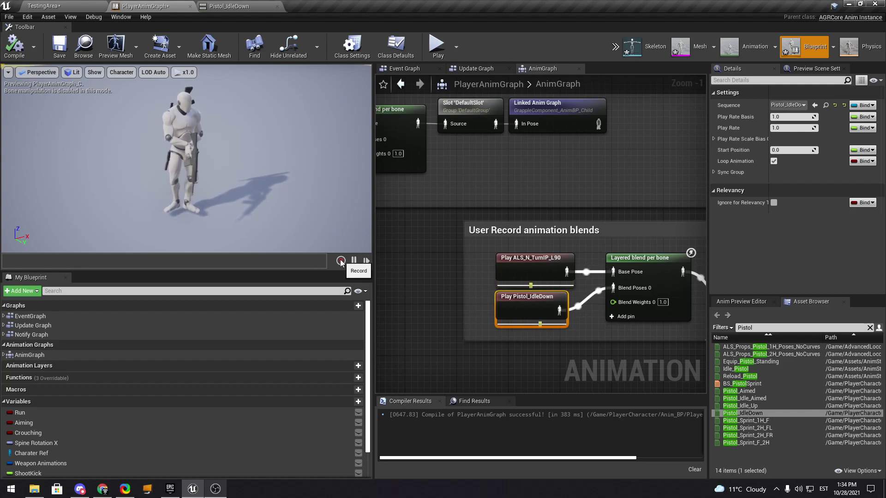
# Start recording the preview animation and choose PlayerCharacter/Animations/Pistol as the destination folder.
pyautogui.click(340, 261)
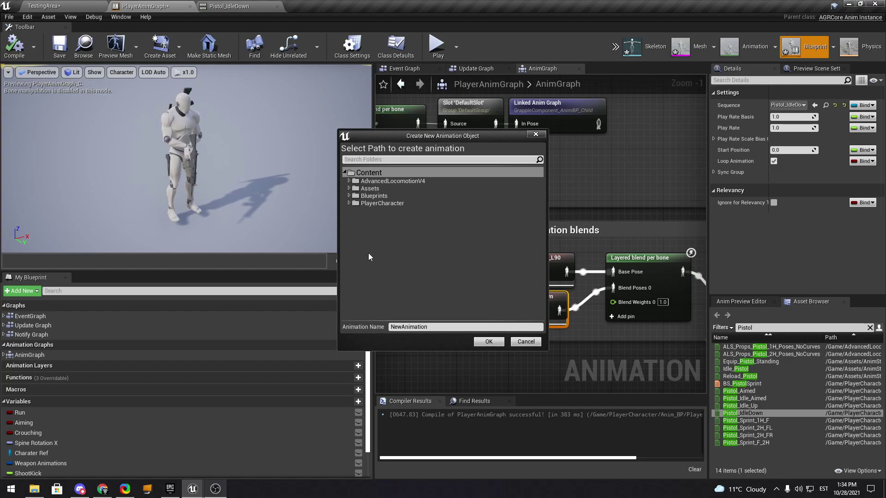
pyautogui.moveTo(386, 134); pyautogui.dragTo(615, 157)
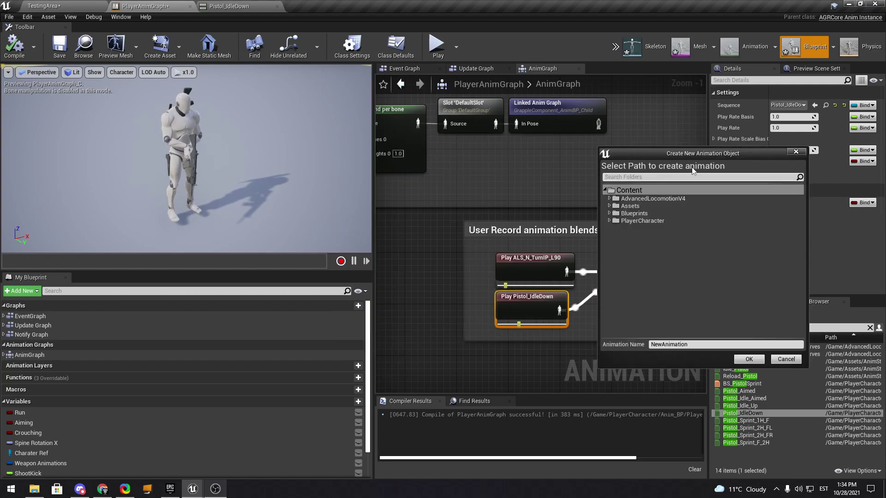
pyautogui.moveTo(680, 150); pyautogui.dragTo(516, 154)
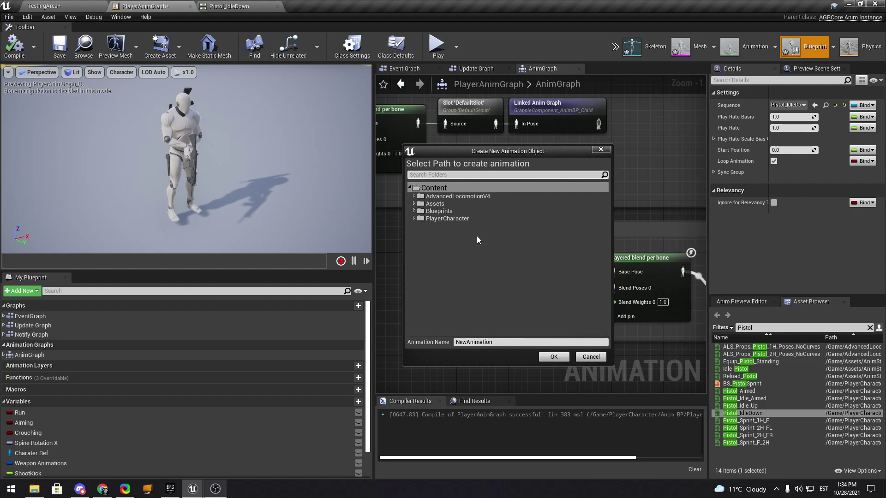
pyautogui.click(414, 213)
pyautogui.click(415, 212)
pyautogui.click(415, 206)
pyautogui.click(415, 206)
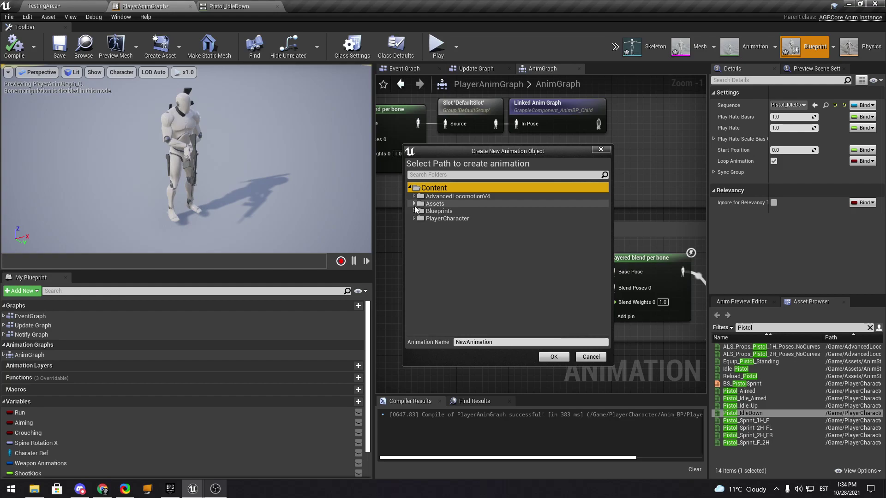
pyautogui.click(414, 218)
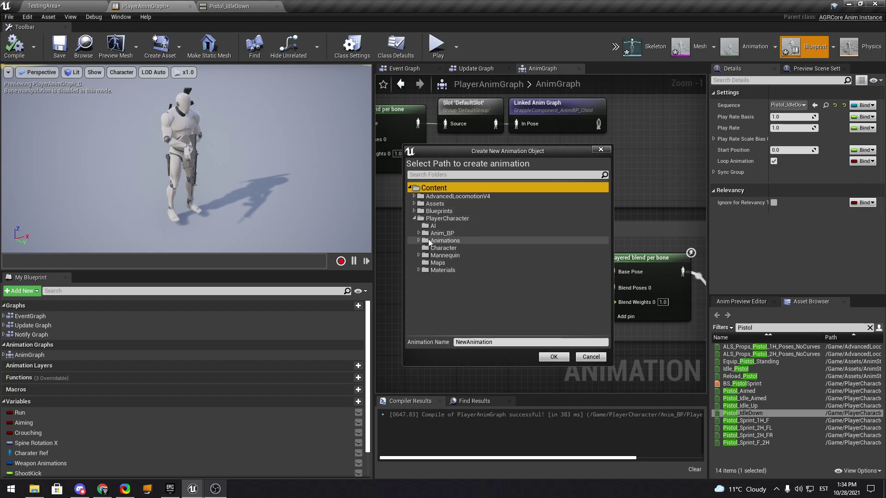
pyautogui.click(428, 240)
pyautogui.click(419, 240)
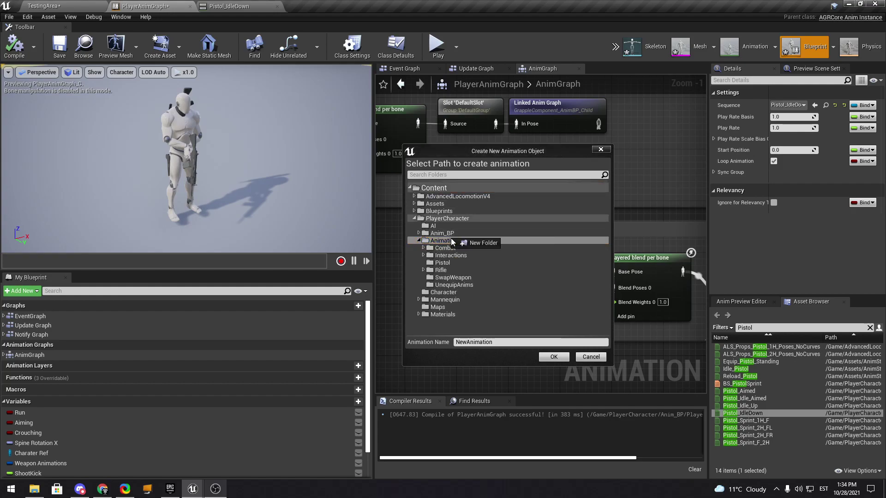
pyautogui.click(435, 263)
# Name the new animation Pistol_IdleDown_Turn_IP90 and start recording it in the Pistol folder.
pyautogui.click(533, 342)
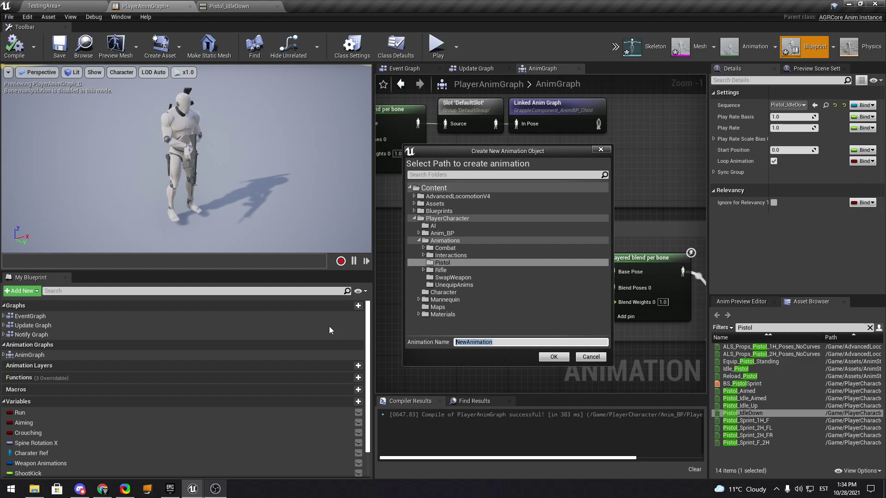
pyautogui.write('T')
pyautogui.write('Pisto')
pyautogui.write('l_IdleDown')
pyautogui.moveTo(472, 151); pyautogui.dragTo(340, 138)
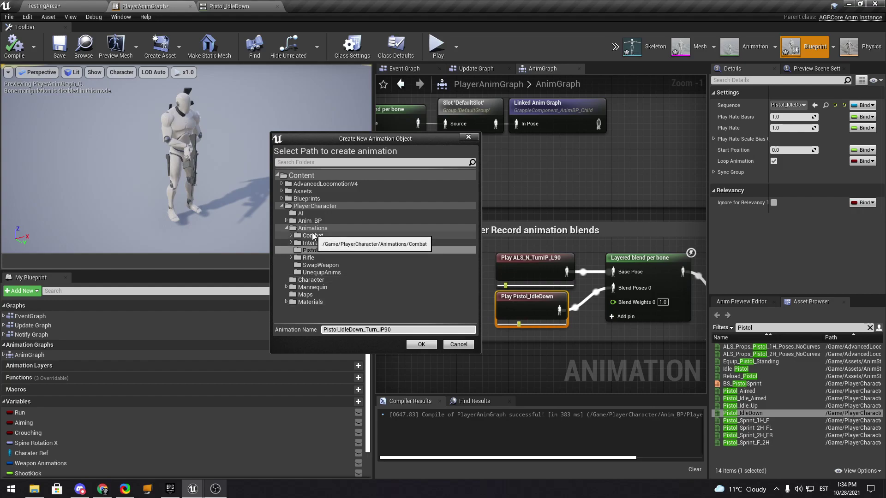
pyautogui.click(429, 347)
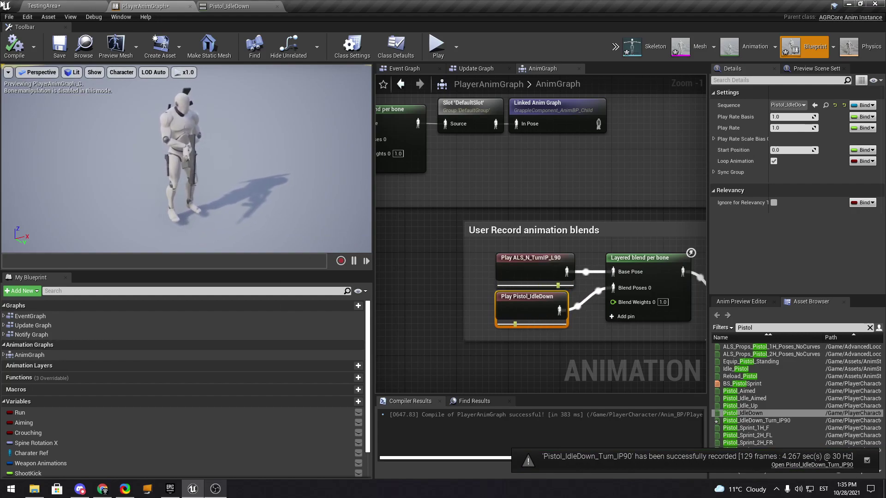
# Switch to the TestingArea level and open Pistol_IdleDown_Turn_IP90 from PlayerCharacter/Animations/Pistol.
pyautogui.click(51, 6)
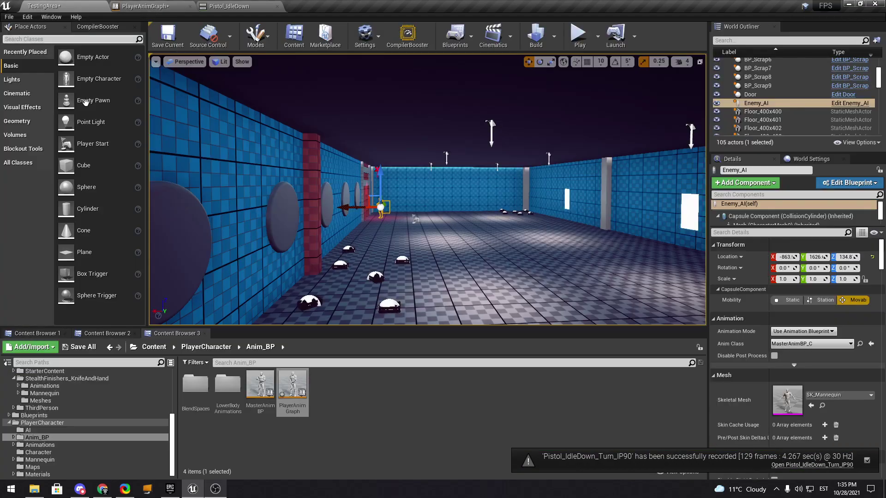
pyautogui.click(153, 347)
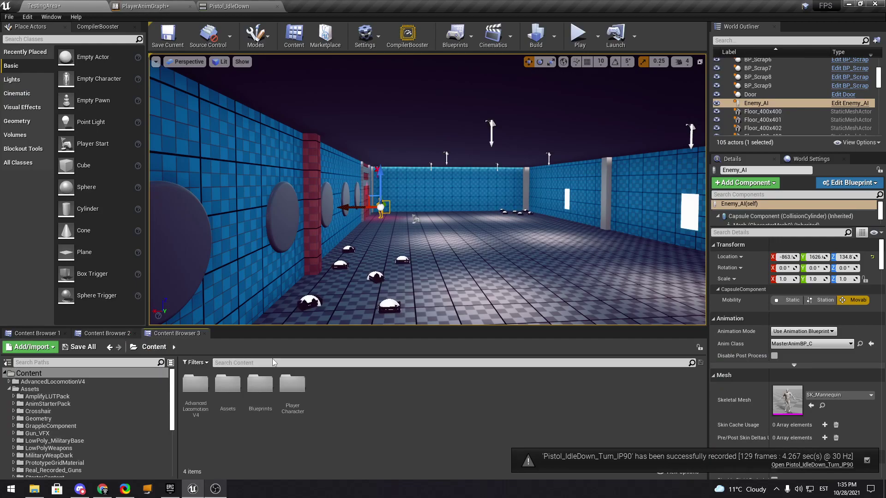
pyautogui.doubleClick(284, 405)
pyautogui.doubleClick(260, 385)
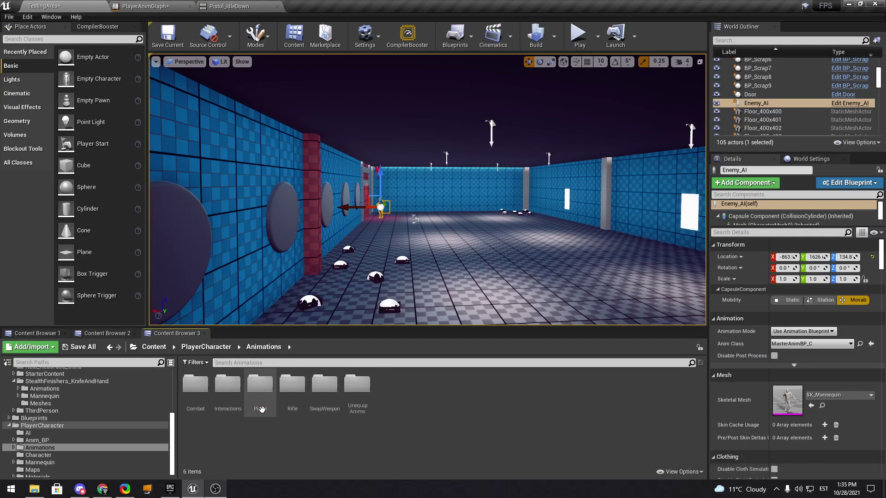
pyautogui.doubleClick(259, 386)
pyautogui.doubleClick(324, 387)
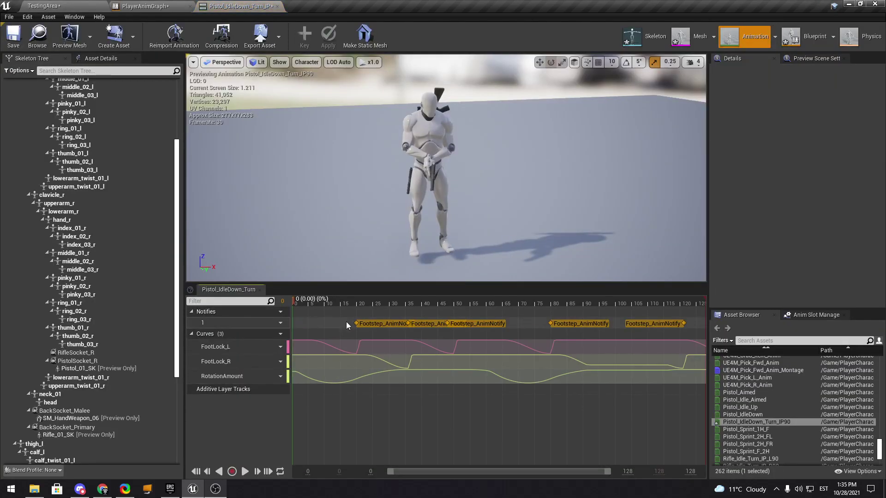
# Play and scrub through the recorded turn, and remove frames 63 to 129 from the sequence.
pyautogui.press('space')
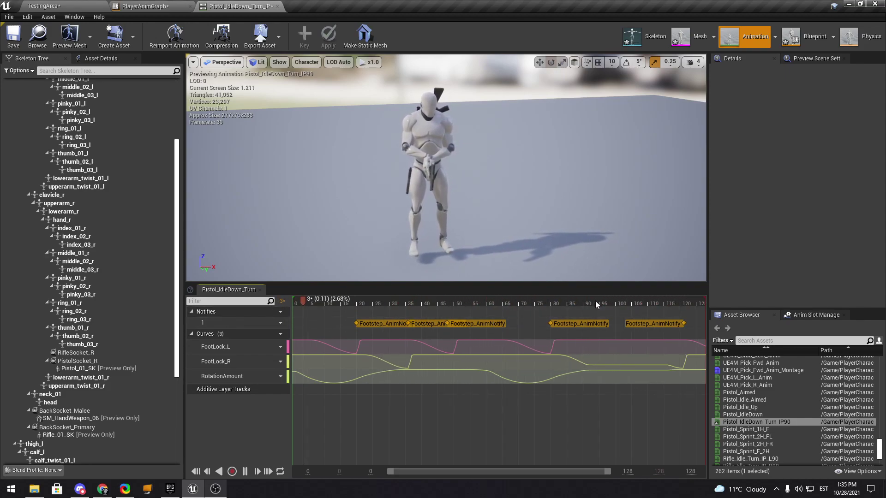
pyautogui.moveTo(595, 301); pyautogui.dragTo(250, 314)
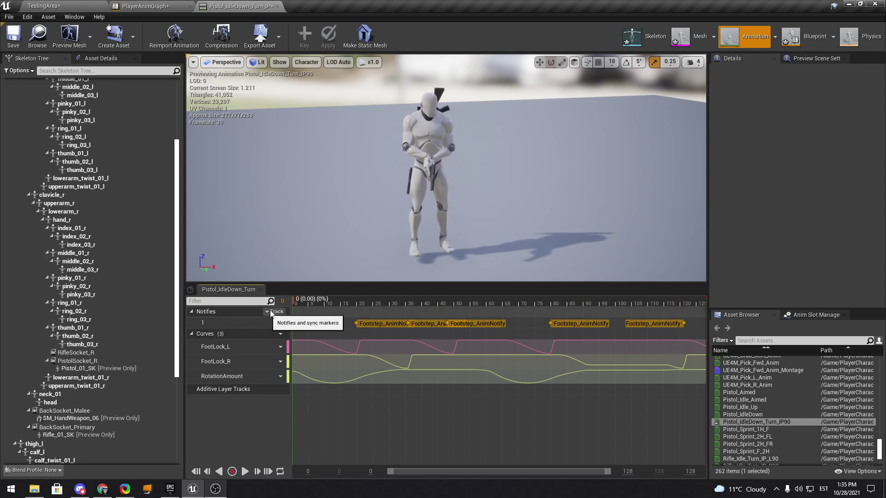
pyautogui.click(301, 303)
pyautogui.moveTo(300, 302); pyautogui.dragTo(439, 306)
pyautogui.rightClick(439, 307)
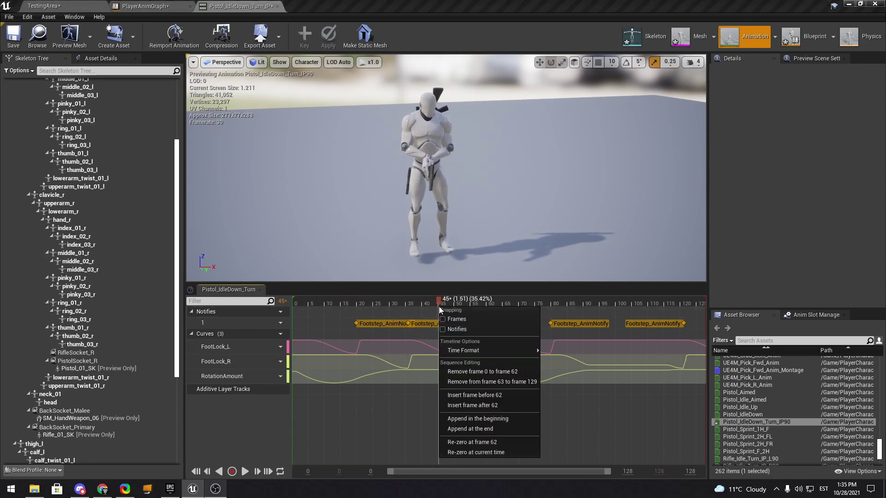
pyautogui.click(475, 383)
# Delete the leftover footstep notify at frame 62 and remove notify track 2.
pyautogui.press('space')
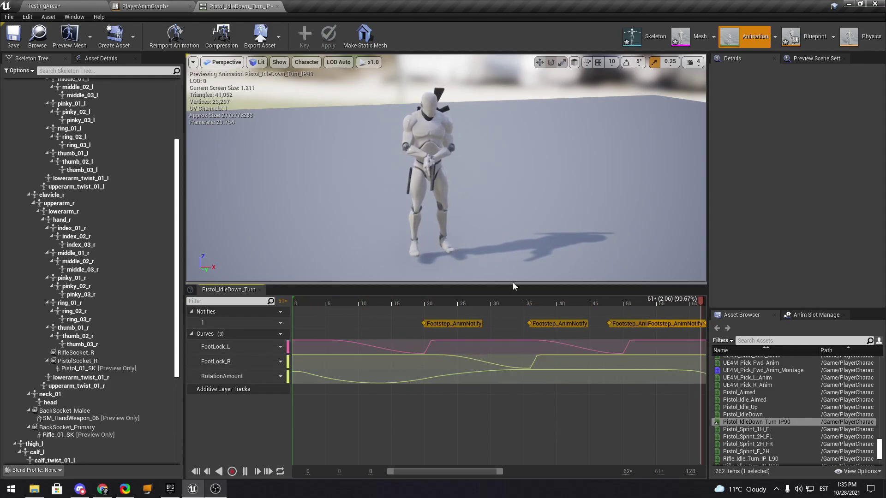
pyautogui.moveTo(679, 325); pyautogui.dragTo(697, 328, button='middle')
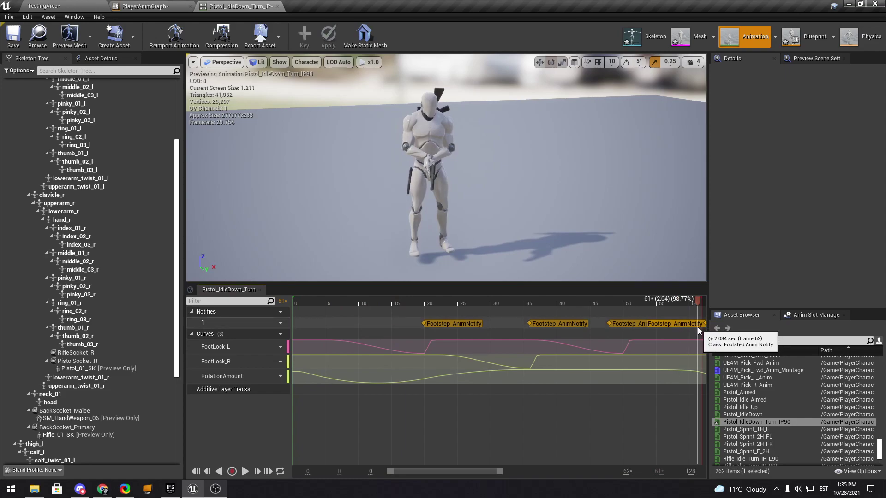
pyautogui.hotkey('ctrl', 'v')
pyautogui.press('Delete')
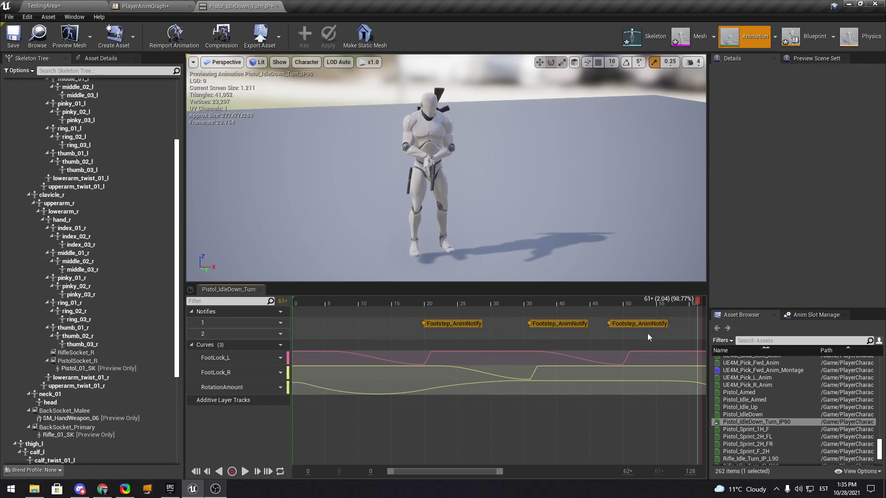
pyautogui.click(270, 334)
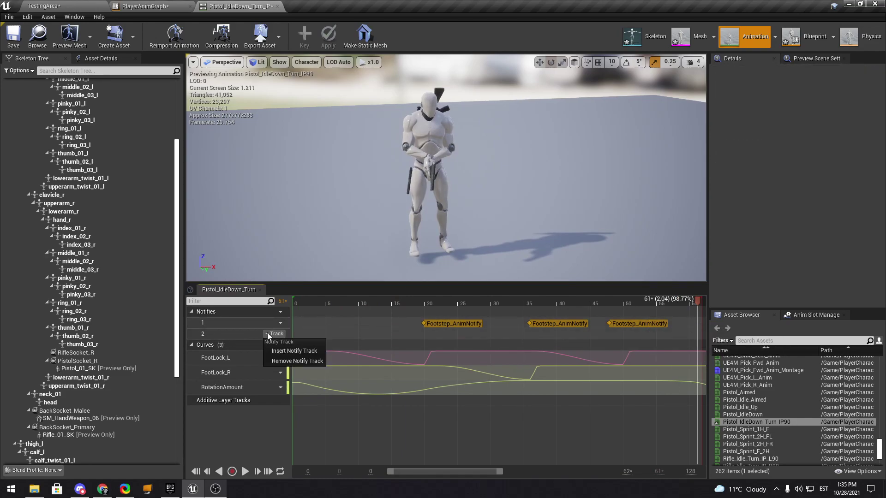
pyautogui.click(276, 362)
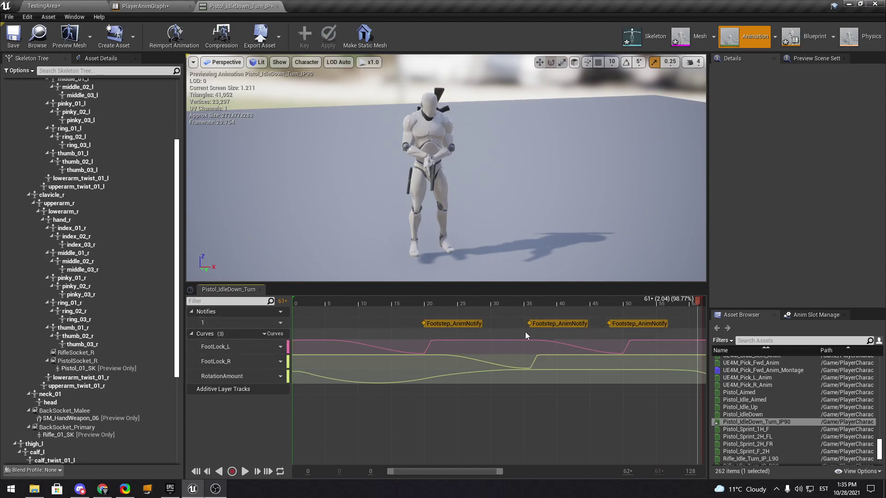
# Play and scrub the trimmed Pistol_IdleDown_Turn_IP90 animation to check its motion.
pyautogui.moveTo(653, 303); pyautogui.dragTo(265, 302)
pyautogui.press('space')
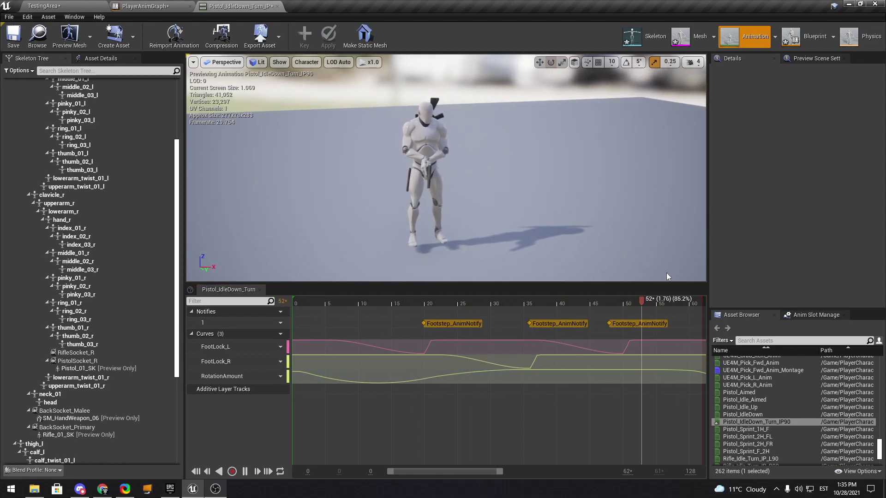
pyautogui.moveTo(657, 304); pyautogui.dragTo(288, 289)
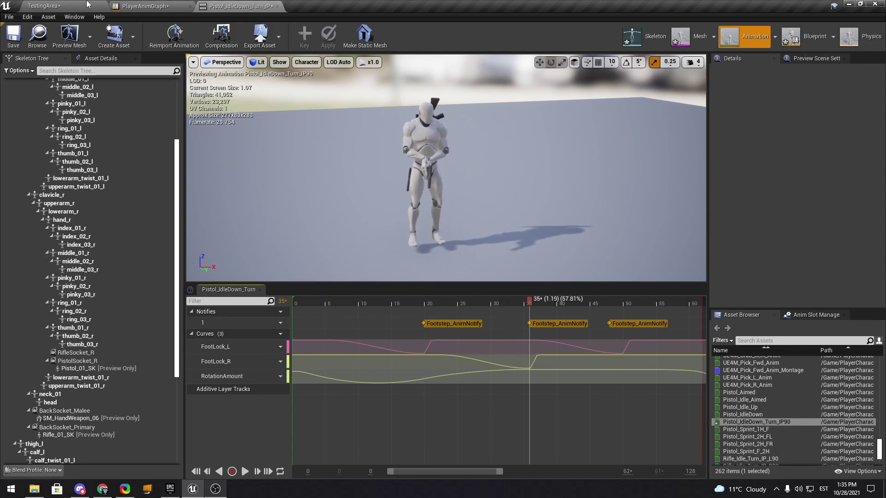
# Return to the TestingArea level and save all modified assets.
pyautogui.click(85, 5)
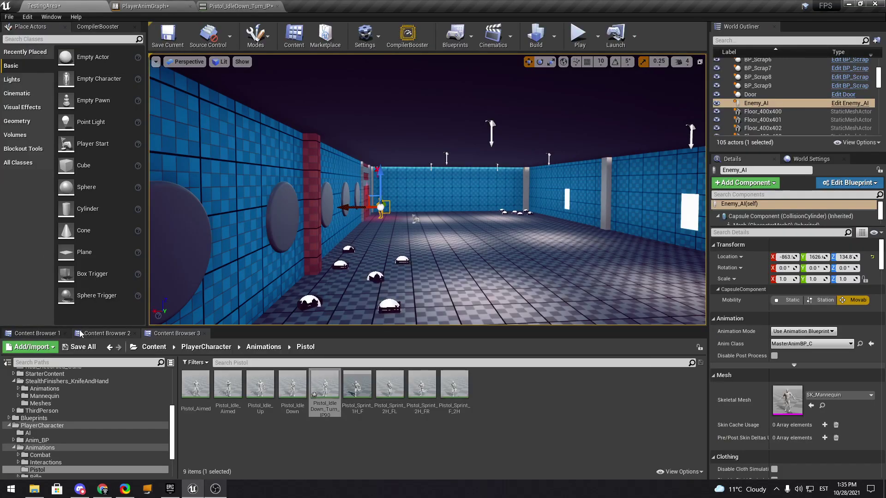
pyautogui.click(79, 347)
pyautogui.click(530, 328)
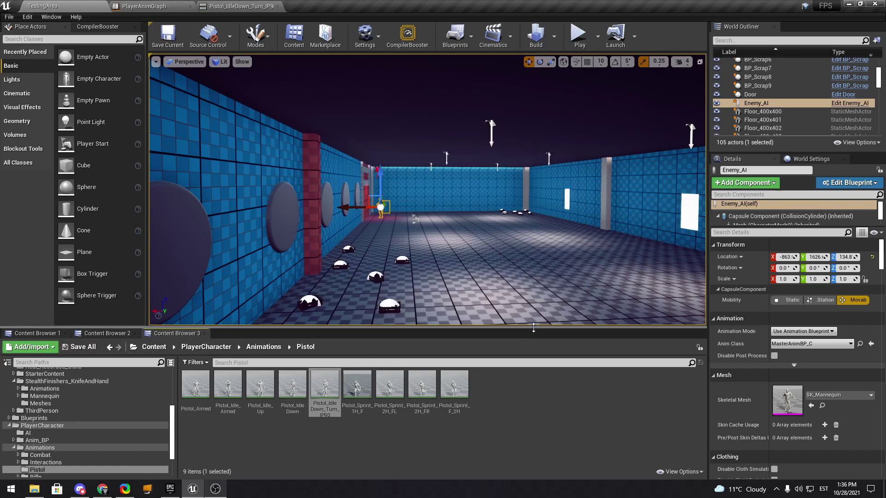
# Delete the Play ALS_N_TurnIP_L90 node from the recording blend in PlayerAnimGraph.
pyautogui.click(177, 5)
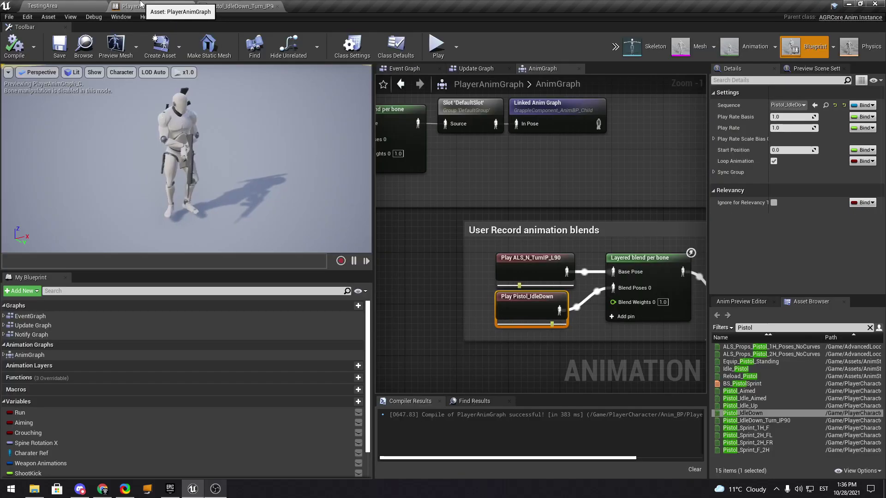
pyautogui.click(544, 271)
pyautogui.press('Delete')
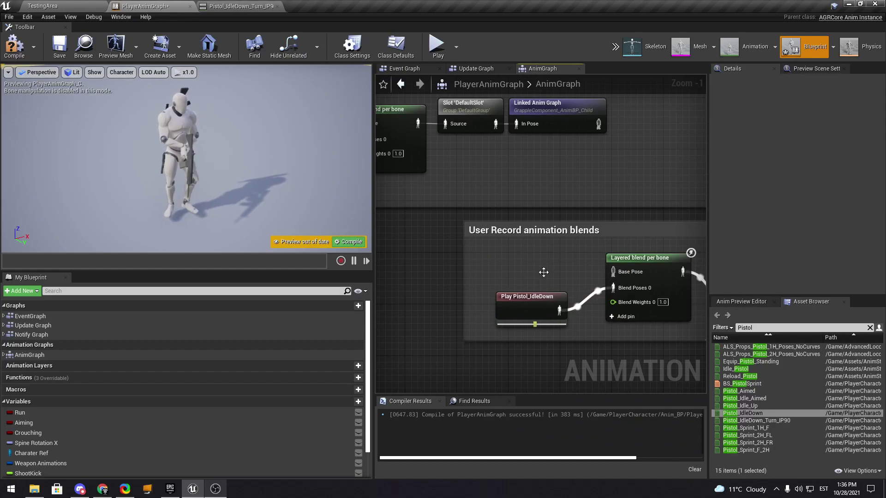
# Add ALS_N_TurnIP_R90 as the Base Pose of the layered blend, compile, and align its node above Play Pistol_IdleDown.
pyautogui.doubleClick(775, 327)
pyautogui.write('Turn')
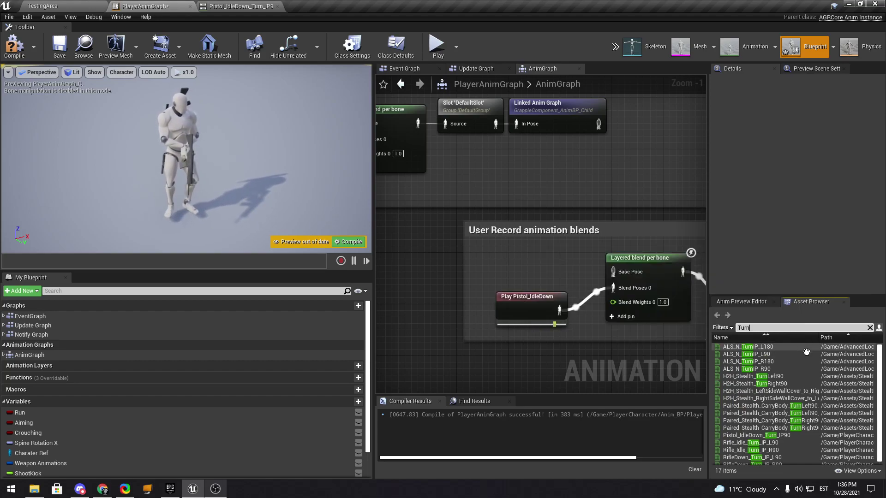
pyautogui.moveTo(757, 368); pyautogui.dragTo(613, 272)
pyautogui.click(364, 242)
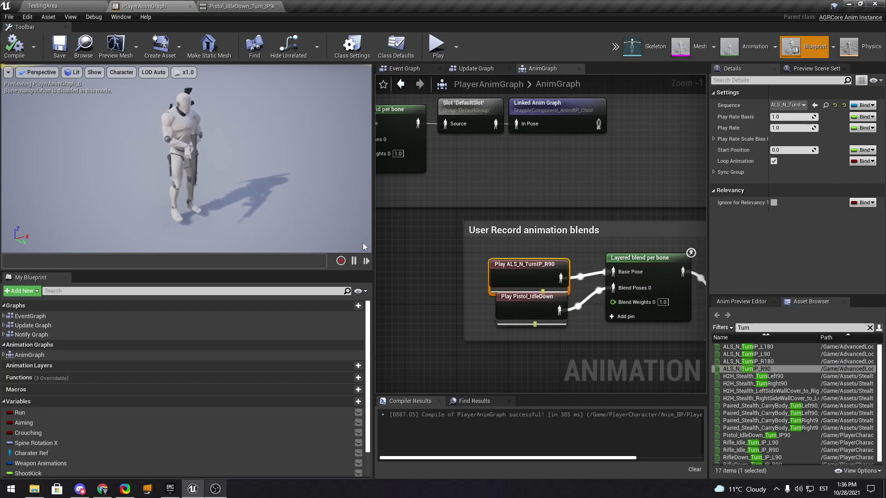
pyautogui.moveTo(543, 266); pyautogui.dragTo(544, 259)
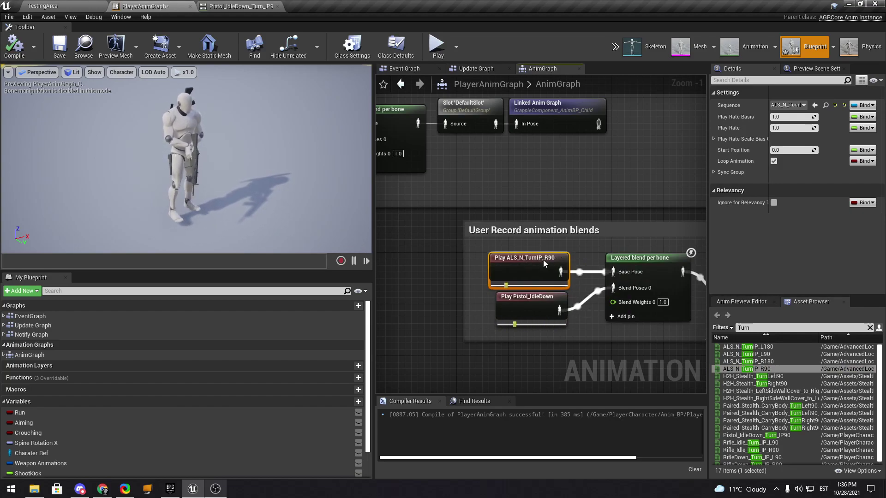
# Record the preview as Pistol_IdleDown_Turn_IP_R90 in the Pistol folder, stopping after the turn has played through.
pyautogui.click(341, 261)
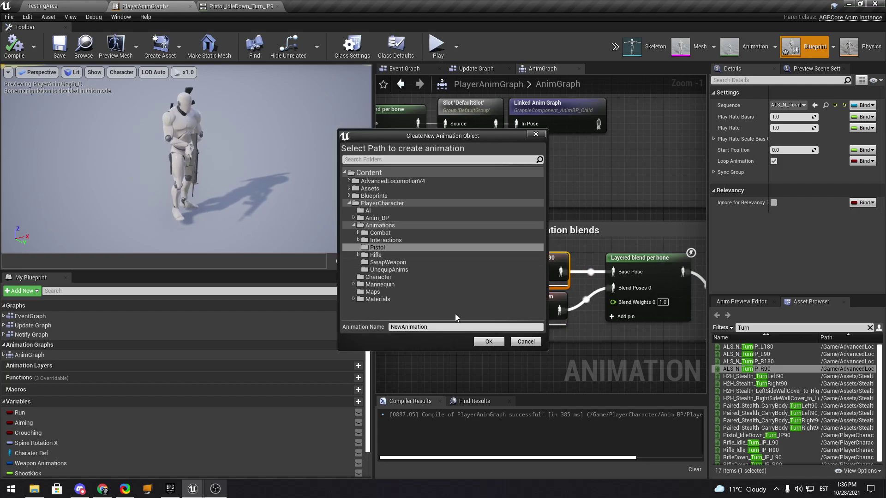
pyautogui.moveTo(472, 328); pyautogui.dragTo(275, 331)
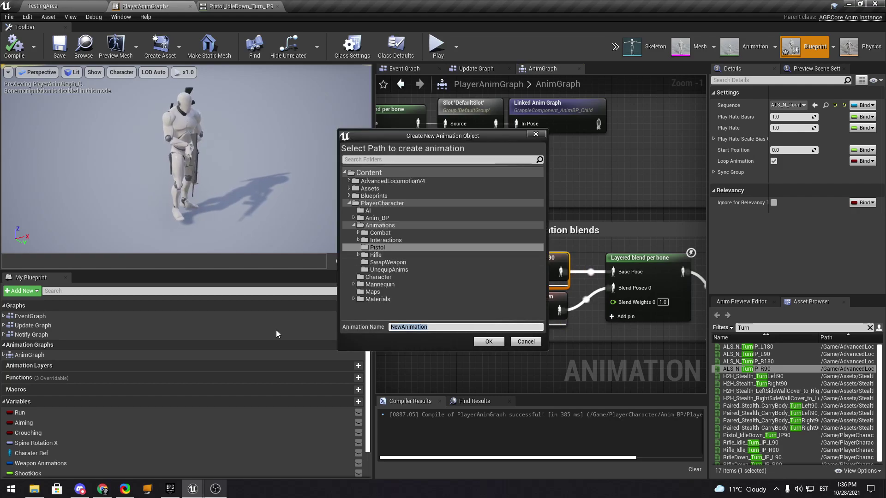
pyautogui.write('Pistol_IdleDown_Turn_IP_R90')
pyautogui.click(492, 344)
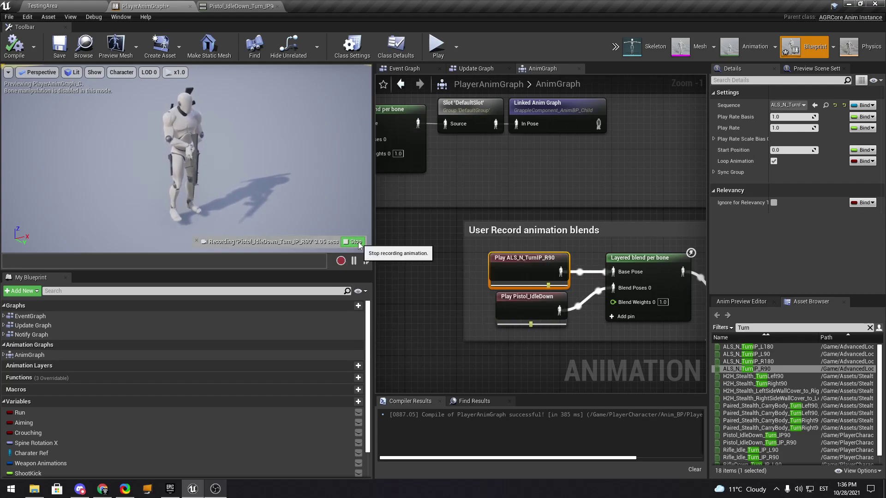
pyautogui.click(358, 243)
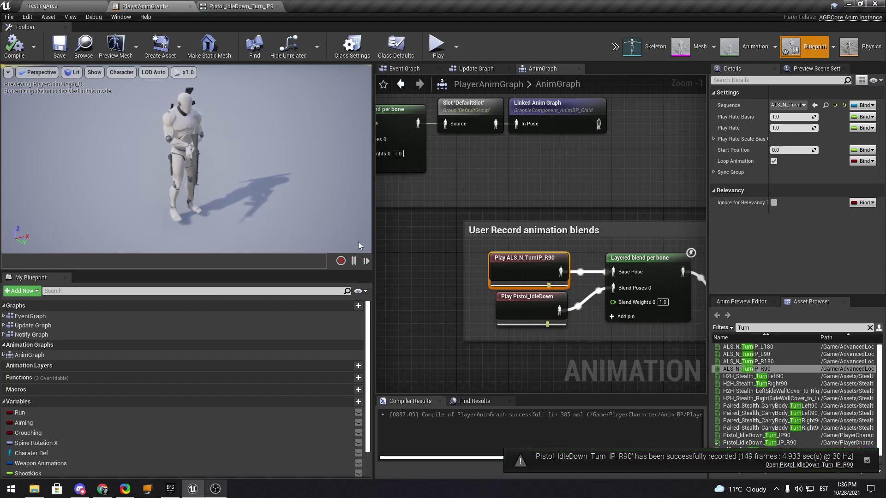
# Open Pistol_IdleDown_Turn_IP_R90 from the Pistol folder and scrub to frame 45 while examining the feet up close.
pyautogui.click(55, 6)
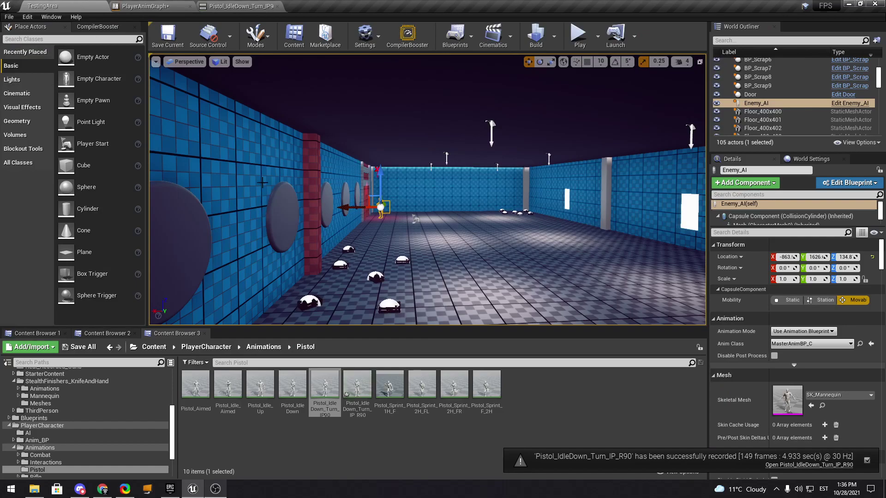
pyautogui.doubleClick(355, 384)
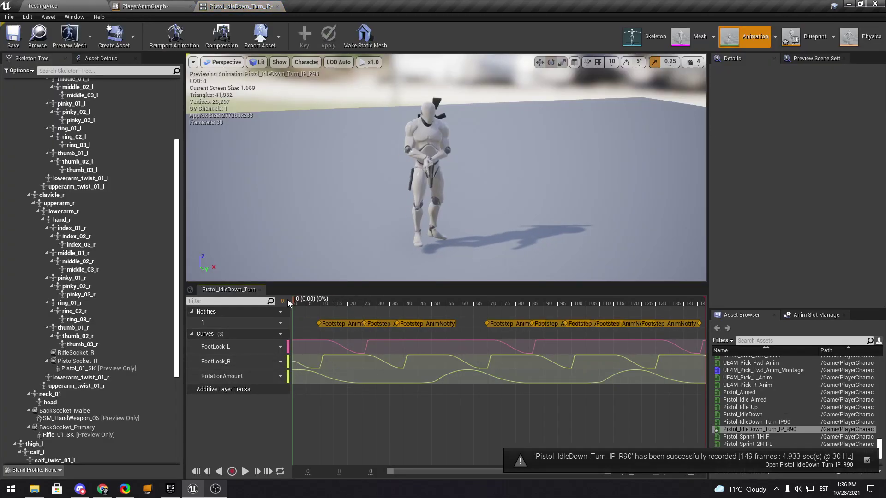
pyautogui.moveTo(293, 301); pyautogui.dragTo(285, 304)
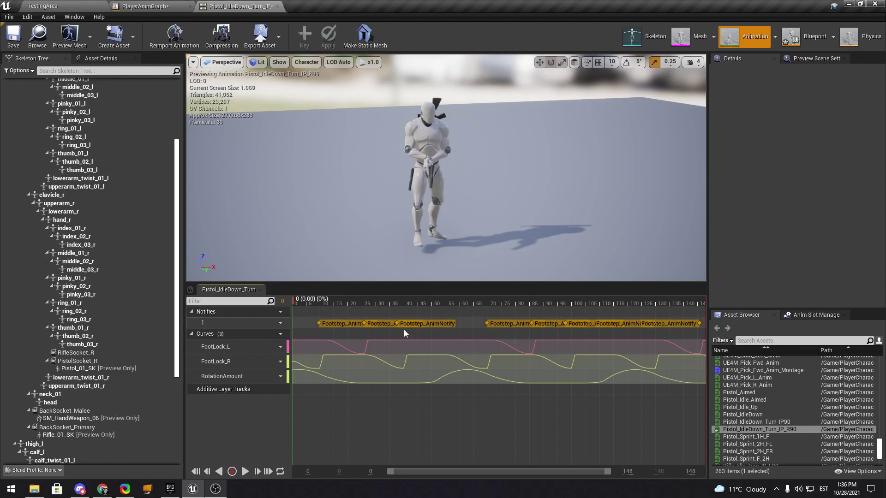
pyautogui.press('w')
pyautogui.moveTo(341, 249); pyautogui.dragTo(342, 273, button='right')
pyautogui.moveTo(295, 303)
pyautogui.mouseDown()
pyautogui.moveTo(480, 298)
pyautogui.moveTo(295, 299)
pyautogui.mouseUp()
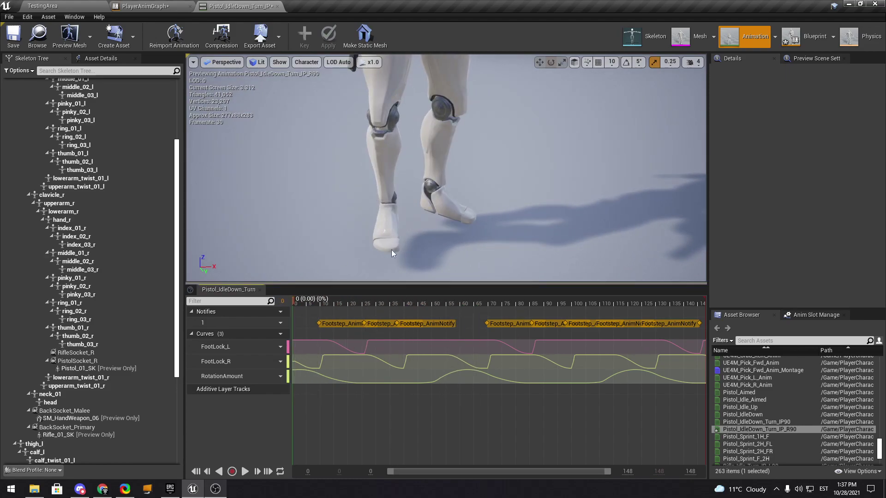
pyautogui.moveTo(293, 303); pyautogui.dragTo(411, 298)
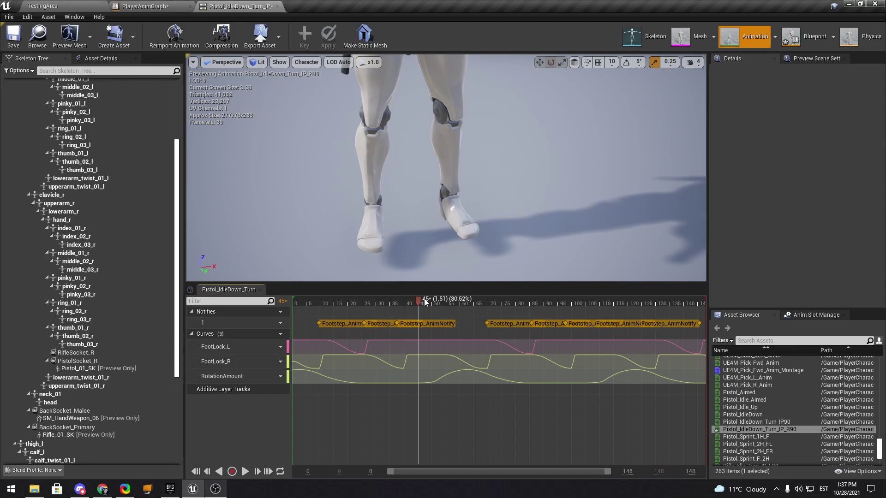
# Delete the first three footstep notifies, before the gap in notify track 1.
pyautogui.click(444, 324)
pyautogui.press('Delete')
pyautogui.click(403, 322)
pyautogui.press('Delete')
pyautogui.click(368, 322)
pyautogui.press('Delete')
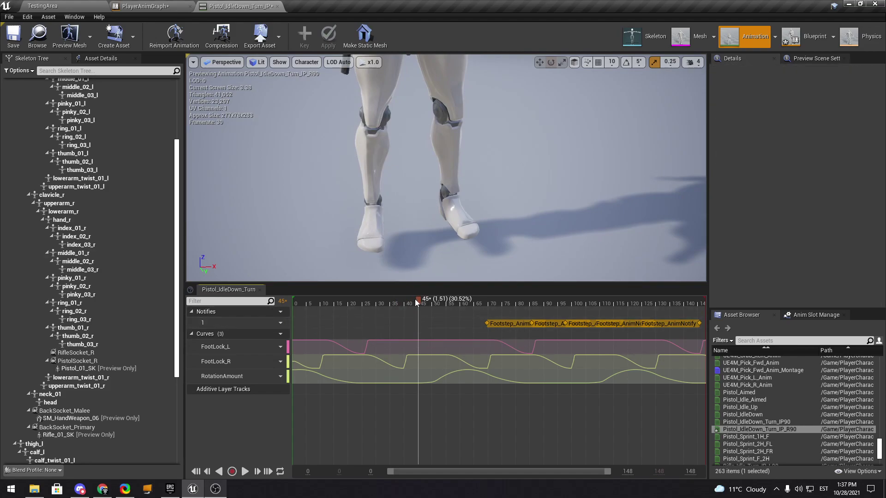
# Trim Pistol_IdleDown_Turn_IP_R90 by removing frames 0 to 45, and then frames 61 to 104 of the shortened animation.
pyautogui.moveTo(417, 298)
pyautogui.mouseDown()
pyautogui.moveTo(447, 298)
pyautogui.moveTo(419, 300)
pyautogui.mouseUp()
pyautogui.rightClick(419, 300)
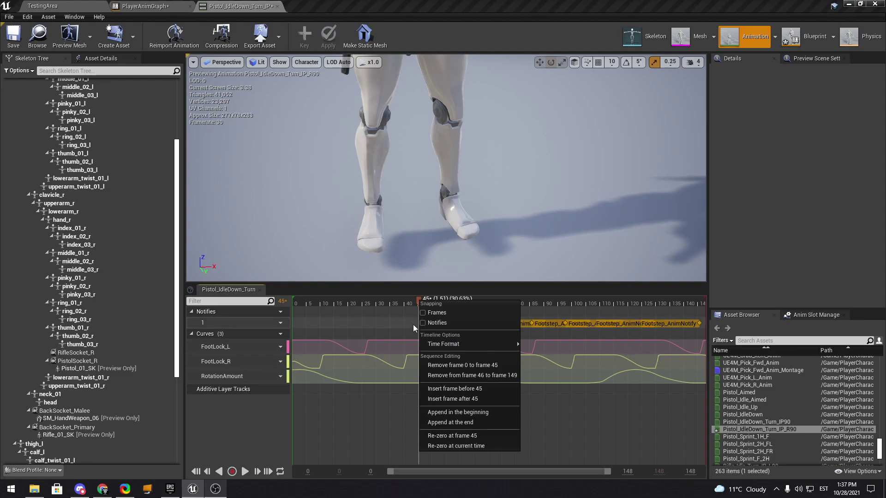
pyautogui.click(442, 366)
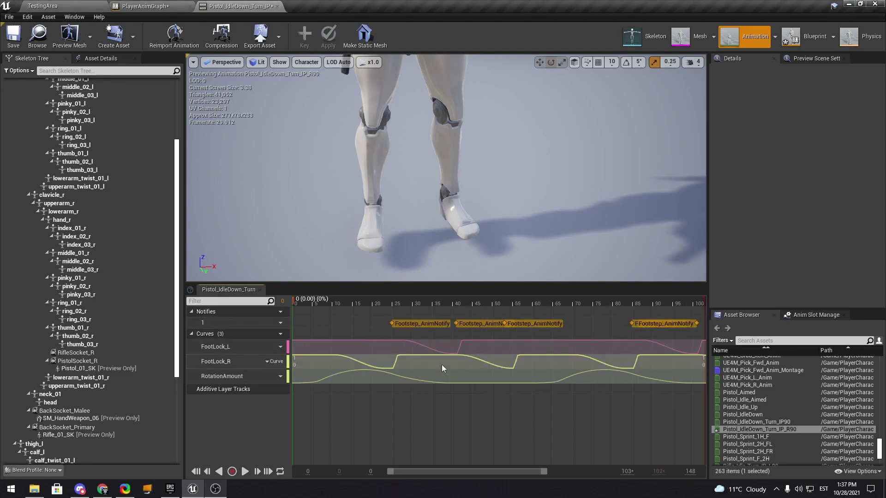
pyautogui.moveTo(294, 303); pyautogui.dragTo(520, 292)
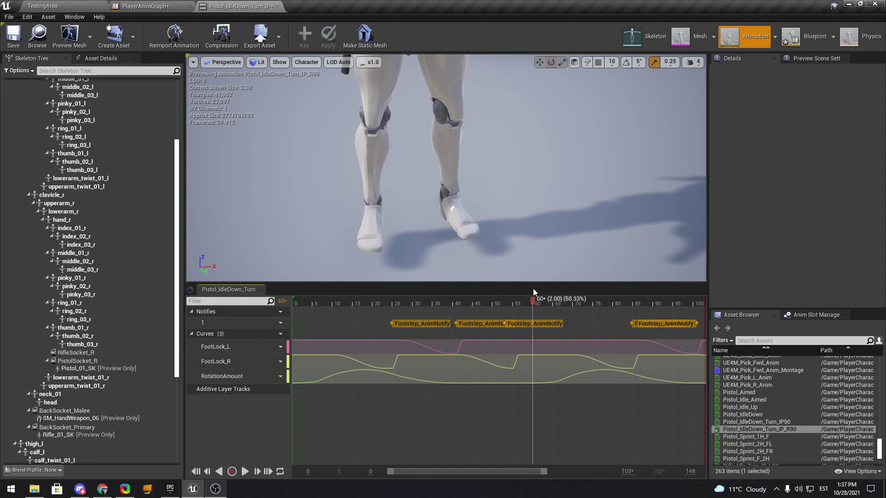
pyautogui.rightClick(534, 298)
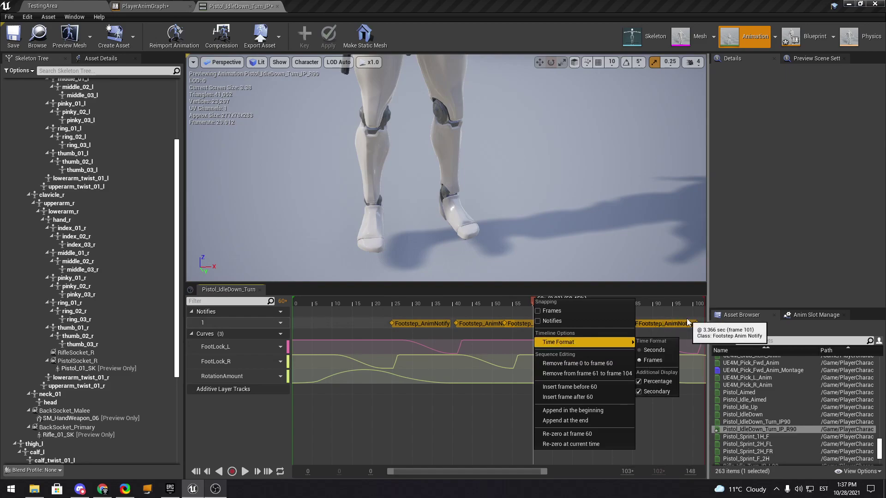
pyautogui.click(597, 374)
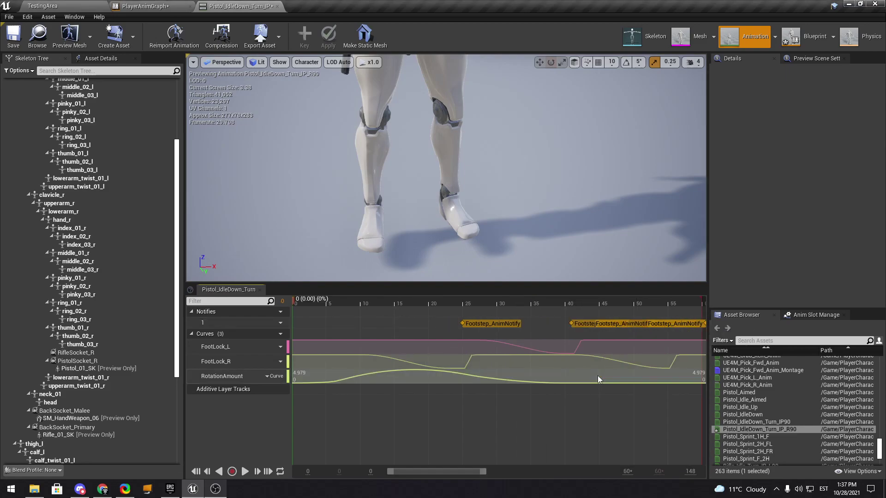
# Delete the last footstep notify in track 1 and play the trimmed turn with the whole character in view.
pyautogui.press('space')
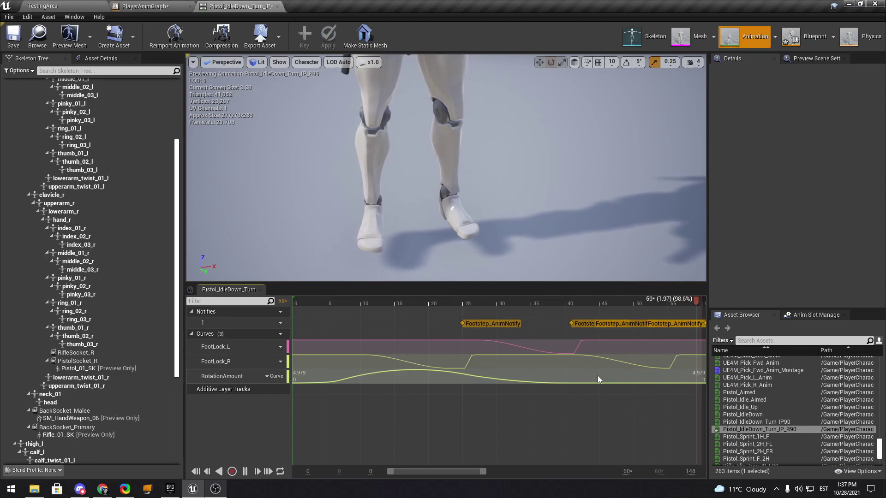
pyautogui.press('space')
pyautogui.click(690, 324)
pyautogui.press('Delete')
pyautogui.press('space')
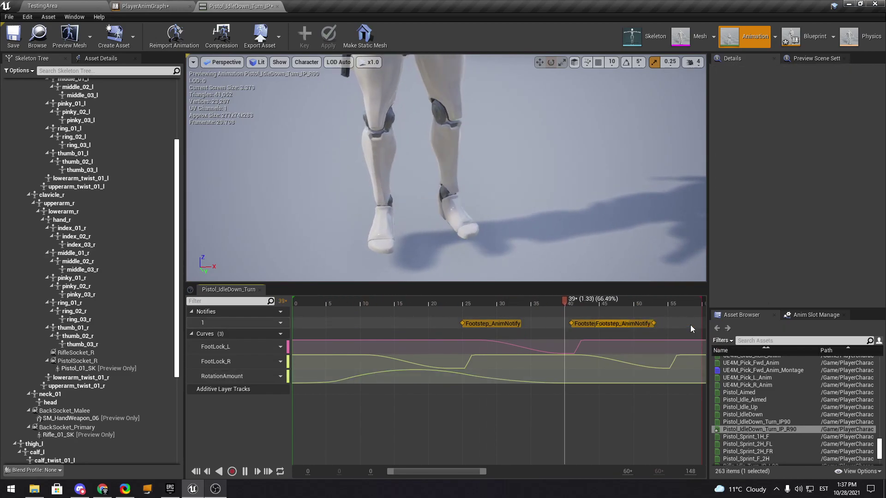
pyautogui.moveTo(600, 212); pyautogui.dragTo(590, 169, button='right')
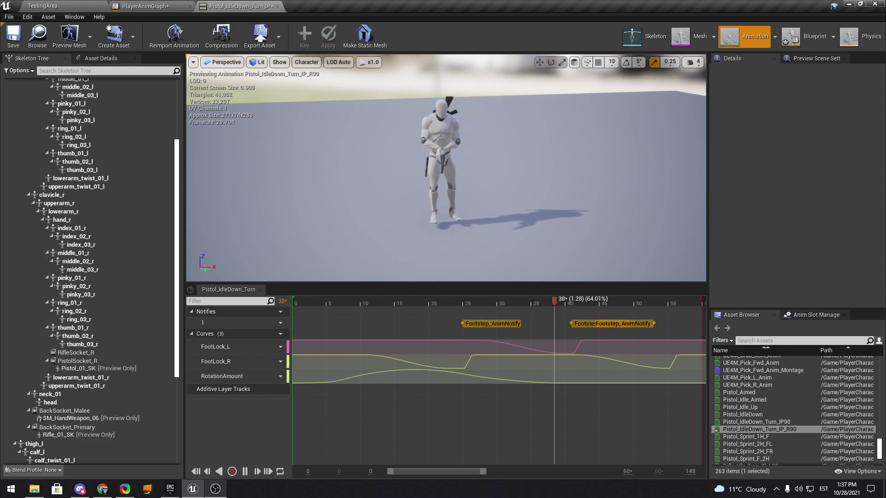
# In PlayerAnimGraph, reconnect the Linked Anim Graph to the Output Pose, then compile and save the blueprint.
pyautogui.click(177, 6)
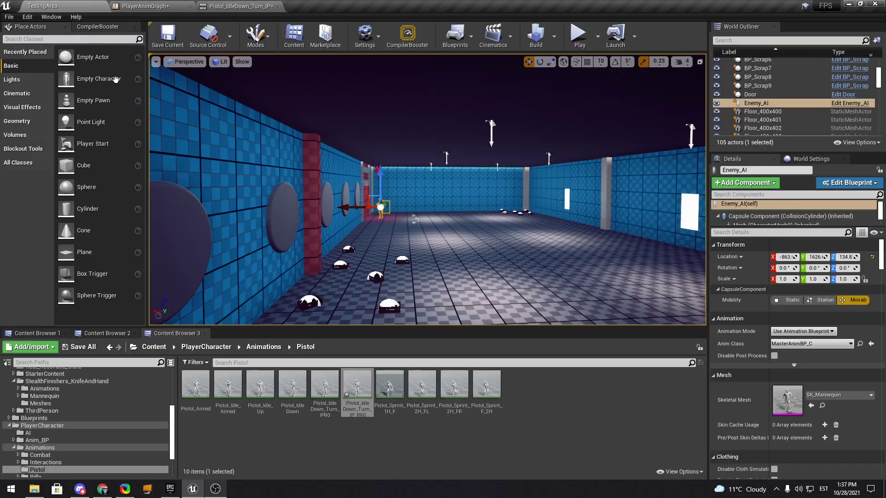
pyautogui.click(42, 6)
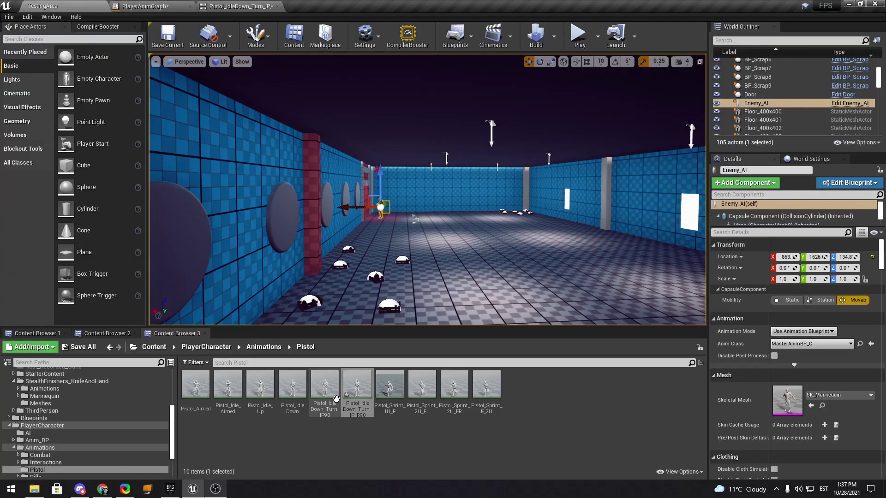
pyautogui.doubleClick(359, 400)
pyautogui.click(148, 6)
pyautogui.moveTo(428, 255); pyautogui.dragTo(408, 257, button='right')
pyautogui.moveTo(511, 290); pyautogui.dragTo(433, 191)
pyautogui.moveTo(537, 268); pyautogui.dragTo(480, 167)
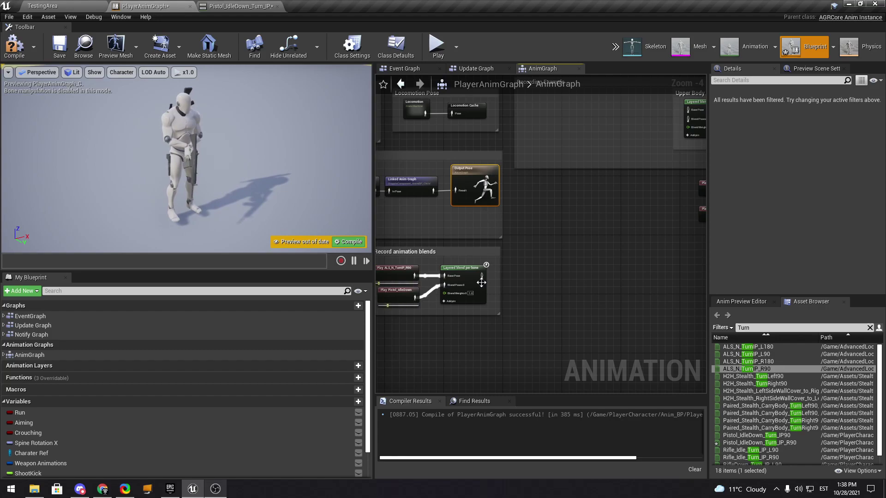
pyautogui.moveTo(482, 283); pyautogui.dragTo(533, 289, button='right')
pyautogui.hotkey('ctrl', 's')
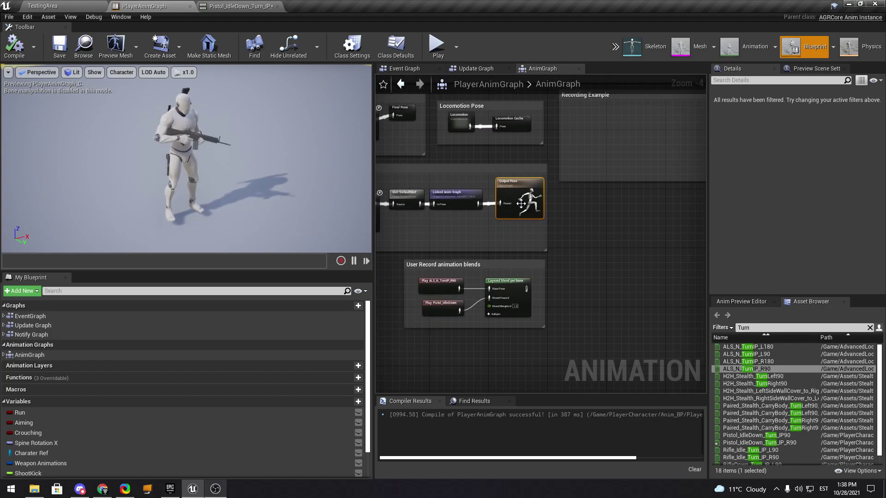
pyautogui.scroll(4, 512, 197)
pyautogui.moveTo(513, 179); pyautogui.dragTo(507, 196)
# Open the Turn In Place state inside the Aiming And Idle state machine of Locomotion's Idle state.
pyautogui.moveTo(535, 273); pyautogui.dragTo(580, 240, button='right')
pyautogui.scroll(-1, 580, 239)
pyautogui.moveTo(459, 175); pyautogui.dragTo(553, 178, button='right')
pyautogui.moveTo(464, 176); pyautogui.dragTo(588, 181, button='right')
pyautogui.moveTo(606, 180); pyautogui.dragTo(486, 186, button='right')
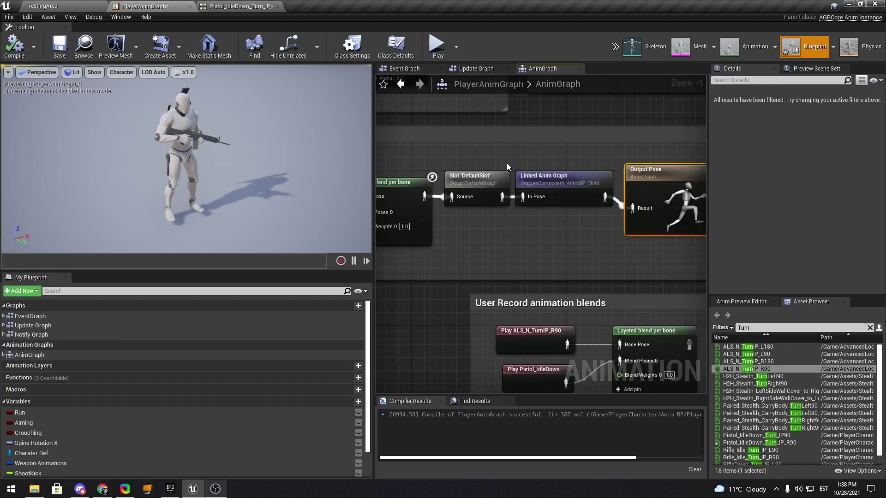
pyautogui.moveTo(422, 193); pyautogui.dragTo(644, 190, button='right')
pyautogui.moveTo(523, 196); pyautogui.dragTo(486, 251, button='right')
pyautogui.scroll(-5, 486, 251)
pyautogui.moveTo(439, 191); pyautogui.dragTo(455, 331, button='right')
pyautogui.scroll(3, 476, 245)
pyautogui.moveTo(476, 245); pyautogui.dragTo(325, 192, button='right')
pyautogui.scroll(-2, 577, 328)
pyautogui.moveTo(577, 328); pyautogui.dragTo(431, 223, button='right')
pyautogui.moveTo(499, 310); pyautogui.dragTo(595, 254, button='right')
pyautogui.scroll(3, 527, 247)
pyautogui.doubleClick(470, 213)
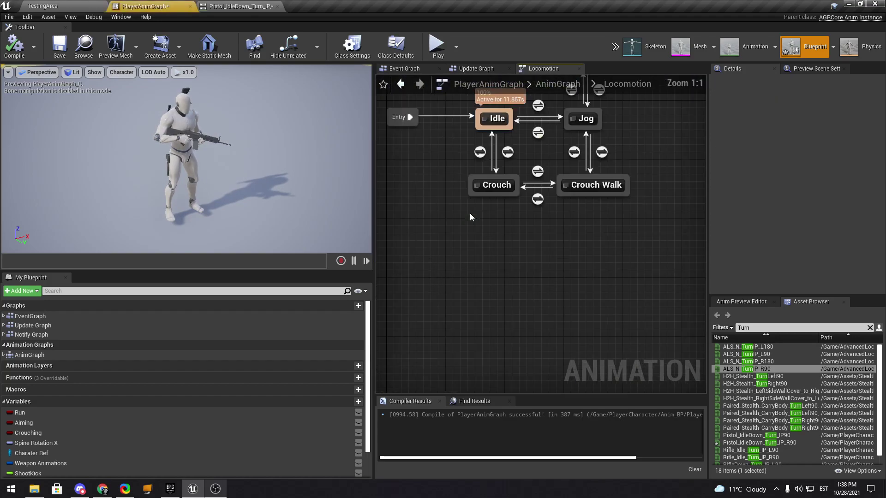
pyautogui.doubleClick(536, 228)
pyautogui.doubleClick(517, 241)
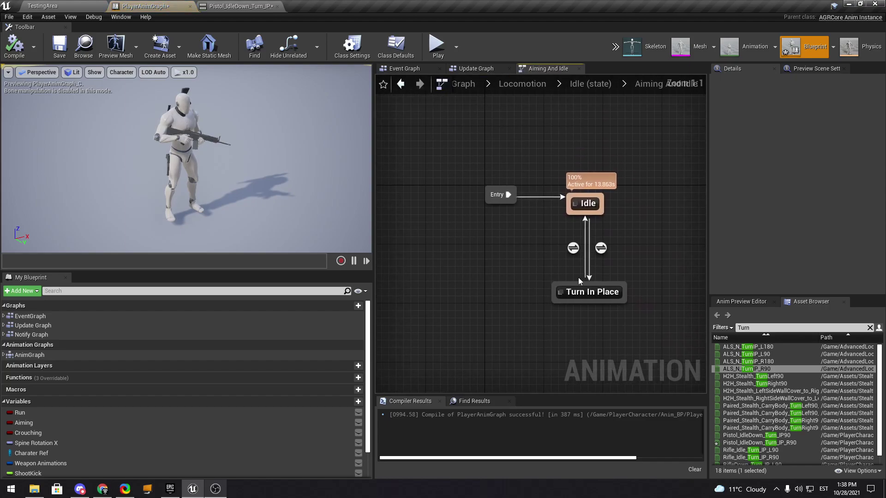
pyautogui.doubleClick(588, 292)
# Widen the graph area and examine the rifle turn blends in the two UnAimed groups.
pyautogui.scroll(-2, 589, 292)
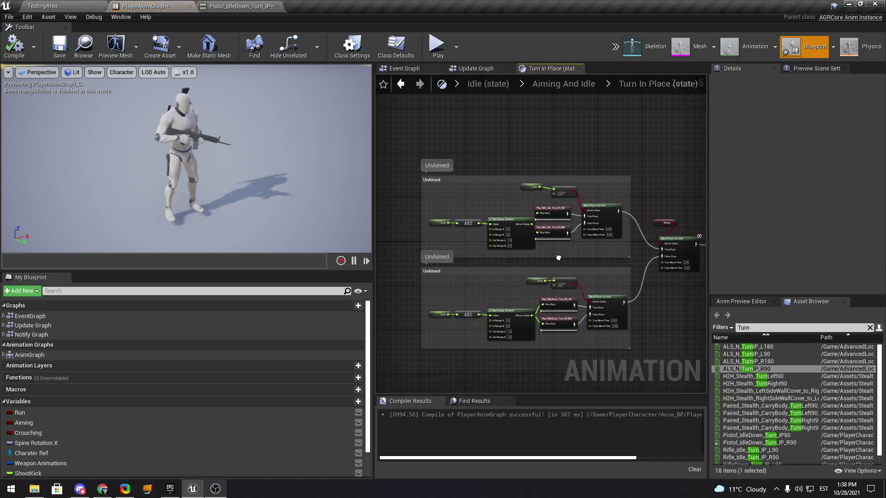
pyautogui.moveTo(374, 245); pyautogui.dragTo(190, 245)
pyautogui.moveTo(297, 239); pyautogui.dragTo(381, 240, button='right')
pyautogui.scroll(4, 365, 236)
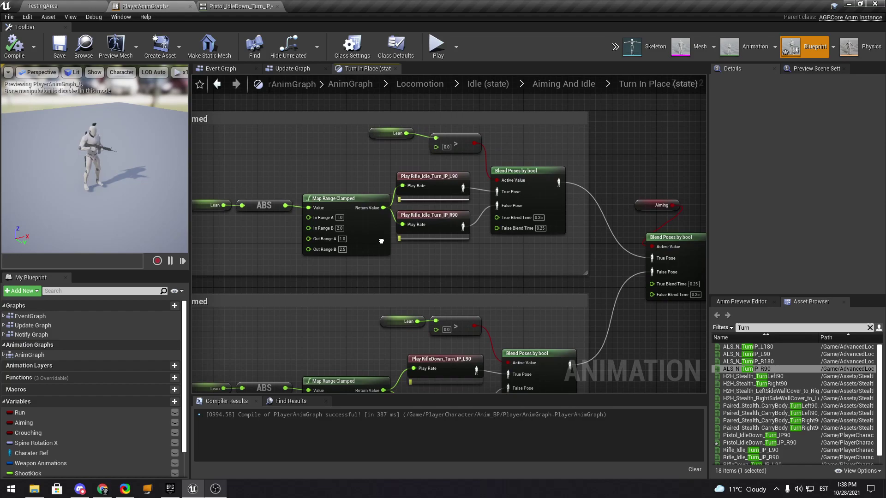
pyautogui.scroll(-2, 381, 241)
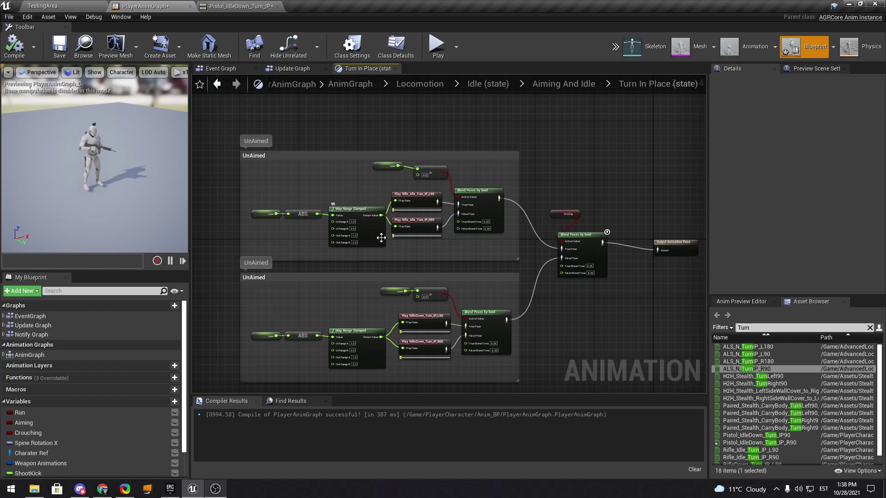
# Show the top-level Content folder in the TestingArea level editor, and return to the Turn In Place graph of PlayerAnimGraph.
pyautogui.click(58, 5)
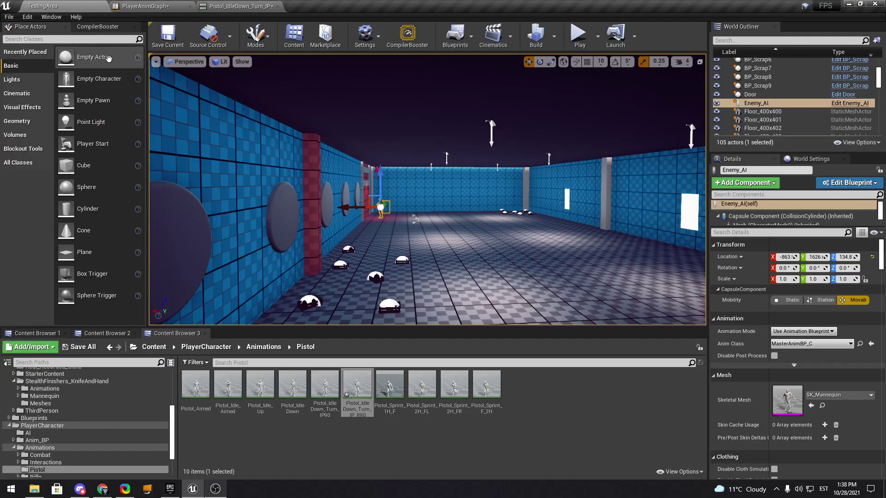
pyautogui.click(162, 349)
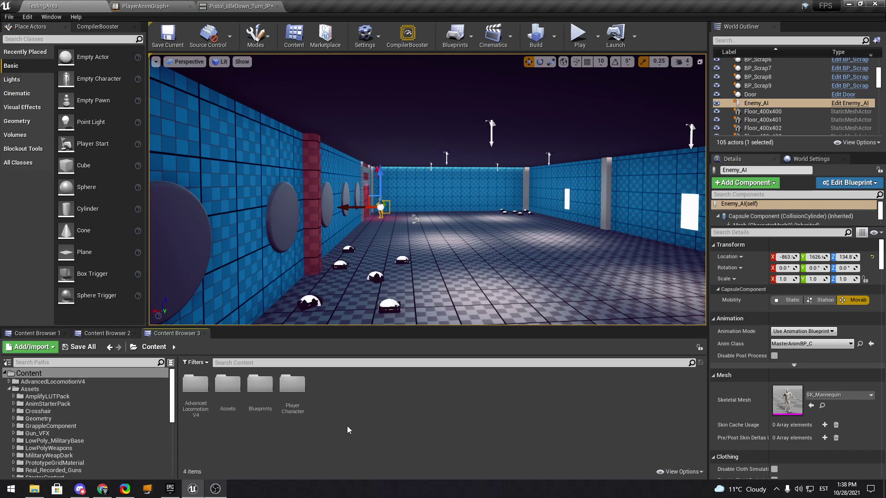
pyautogui.click(166, 11)
pyautogui.scroll(-1, 267, 159)
pyautogui.scroll(1, 343, 224)
pyautogui.moveTo(377, 251)
pyautogui.mouseDown(button='right')
pyautogui.moveTo(344, 224)
pyautogui.moveTo(376, 251)
pyautogui.moveTo(388, 249)
pyautogui.mouseUp(button='right')
pyautogui.moveTo(537, 244); pyautogui.dragTo(430, 177)
pyautogui.scroll(-1, 332, 160)
pyautogui.moveTo(332, 160); pyautogui.dragTo(418, 170, button='right')
pyautogui.moveTo(319, 133); pyautogui.dragTo(594, 345)
pyautogui.moveTo(587, 214); pyautogui.dragTo(571, 305)
pyautogui.hotkey('ctrl', 'v')
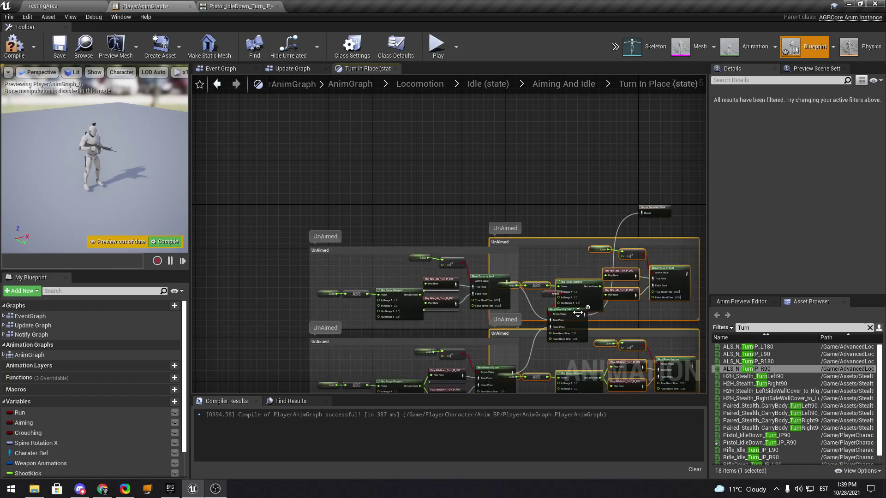
pyautogui.hotkey('ctrl', 'z')
pyautogui.click(570, 313)
pyautogui.keyDown('ctrl'); pyautogui.click(574, 314); pyautogui.keyUp('ctrl')
pyautogui.hotkey('ctrl', 'z')
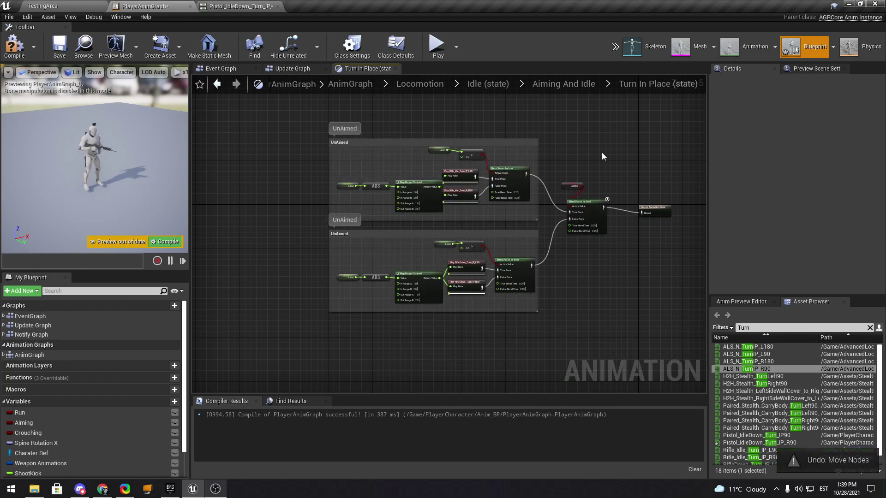
# Move both UnAimed groups and their Aiming blend down together, clearing space beside the Output Animation Pose.
pyautogui.moveTo(601, 160); pyautogui.dragTo(317, 341)
pyautogui.moveTo(602, 138); pyautogui.dragTo(371, 349)
pyautogui.moveTo(595, 213); pyautogui.dragTo(582, 347)
# Duplicate the Aiming-driven Blend Poses by bool node, connect the copy to the Output Animation Pose, and place it beside that node.
pyautogui.click(581, 342)
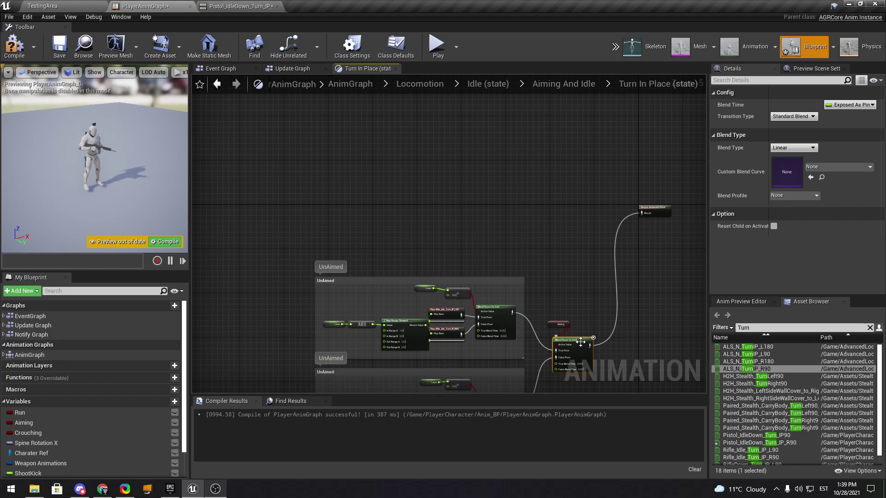
pyautogui.hotkey('ctrl', 'c')
pyautogui.hotkey('ctrl', 'v')
pyautogui.moveTo(543, 189); pyautogui.dragTo(641, 214)
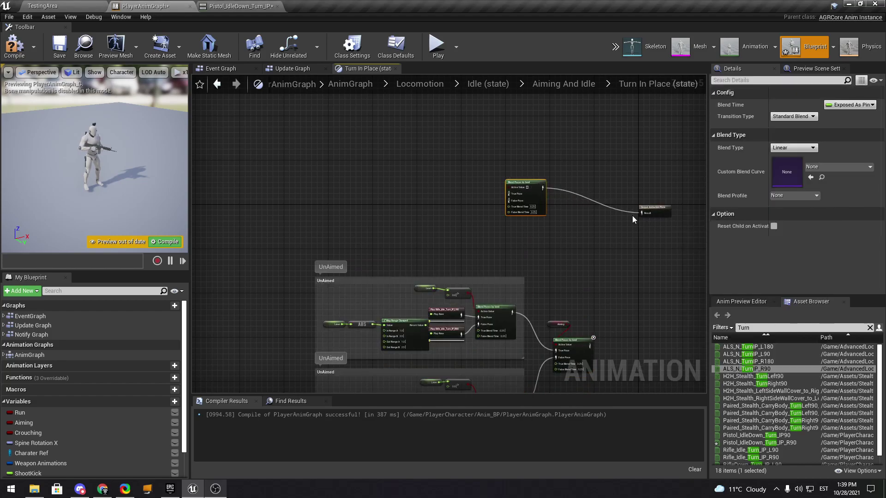
pyautogui.moveTo(529, 191); pyautogui.dragTo(584, 218)
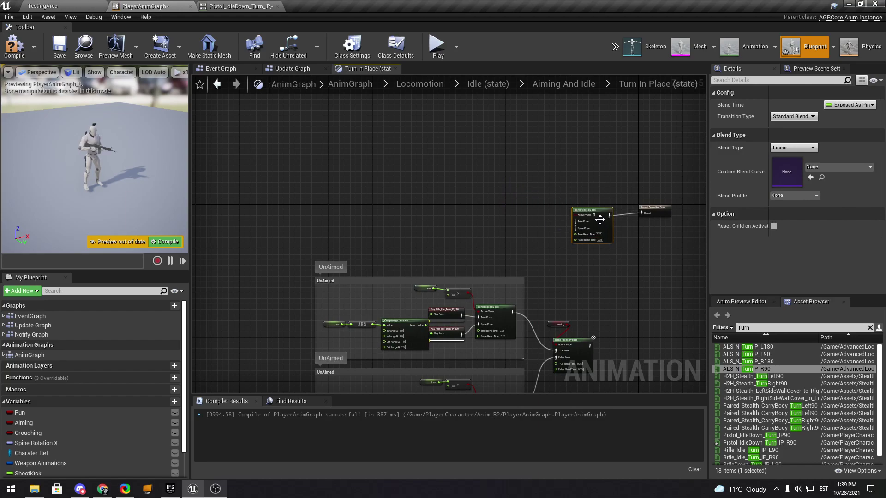
pyautogui.scroll(2, 600, 228)
pyautogui.scroll(-2, 549, 238)
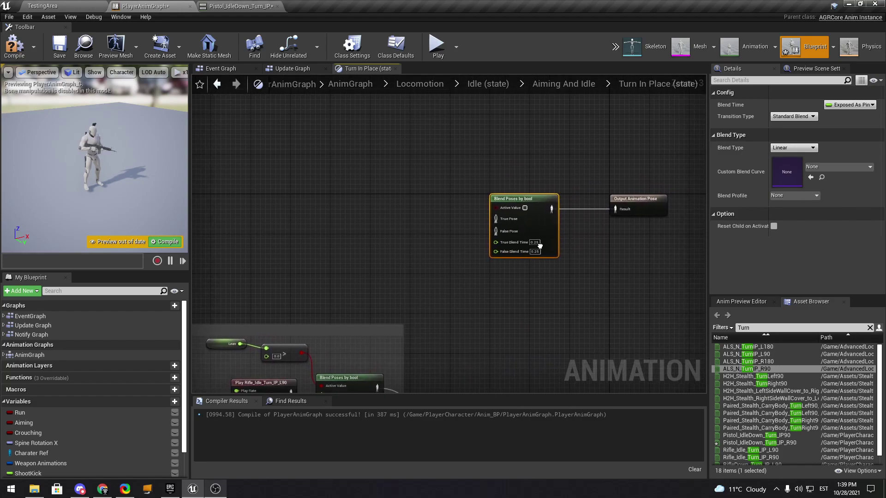
# Connect the original Aiming blend's output to the False Pose of the new Blend Poses by bool node.
pyautogui.scroll(4, 515, 230)
pyautogui.moveTo(513, 228); pyautogui.dragTo(540, 292)
pyautogui.moveTo(519, 273); pyautogui.dragTo(585, 392, button='right')
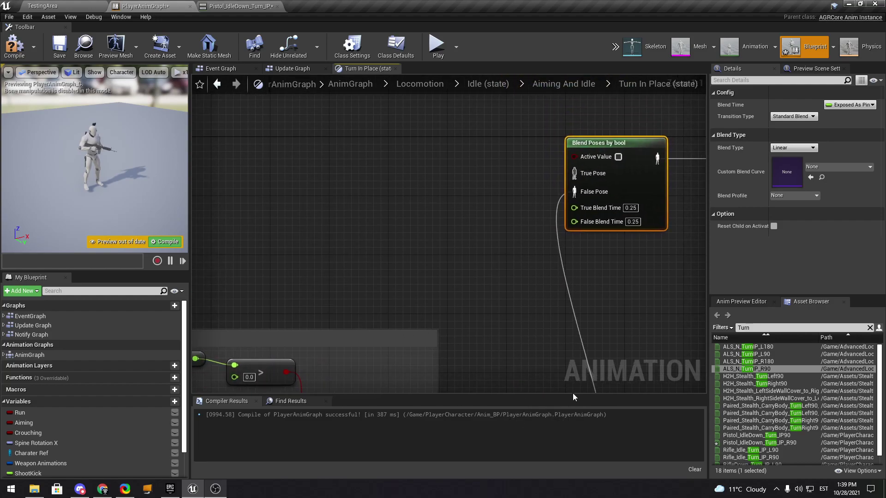
# Add a getter for the Weapon Animations variable in front of the new Blend Poses by bool node.
pyautogui.scroll(-2, 538, 211)
pyautogui.moveTo(538, 212); pyautogui.dragTo(541, 267, button='right')
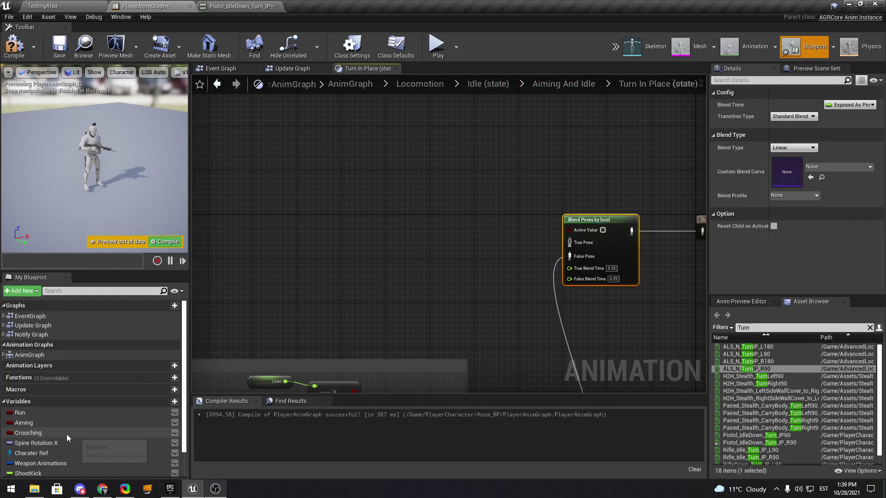
pyautogui.scroll(-1, 66, 434)
pyautogui.moveTo(54, 439); pyautogui.dragTo(419, 229)
pyautogui.click(324, 226)
pyautogui.scroll(2, 325, 224)
pyautogui.click(463, 319)
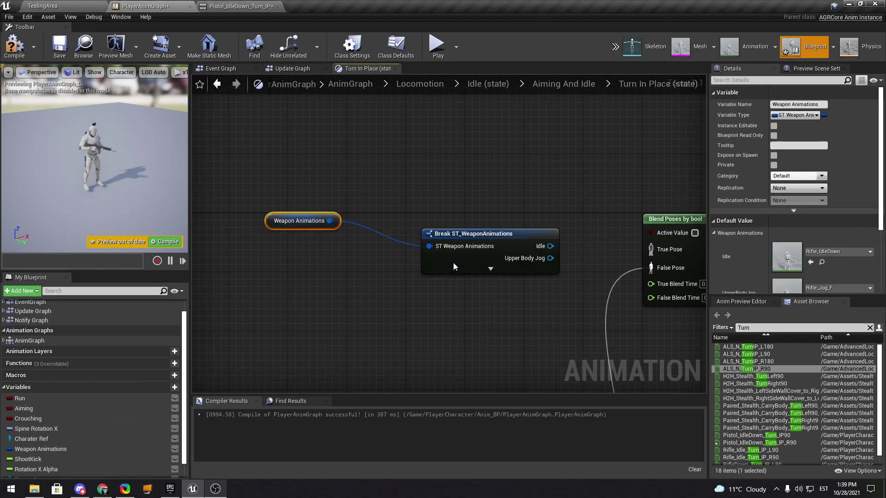
pyautogui.moveTo(457, 267); pyautogui.dragTo(429, 245)
pyautogui.click(461, 239)
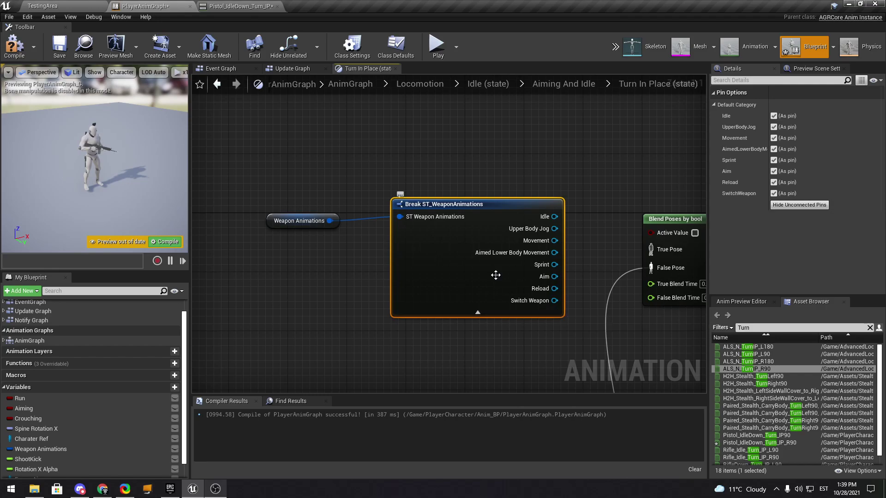
pyautogui.press('Delete')
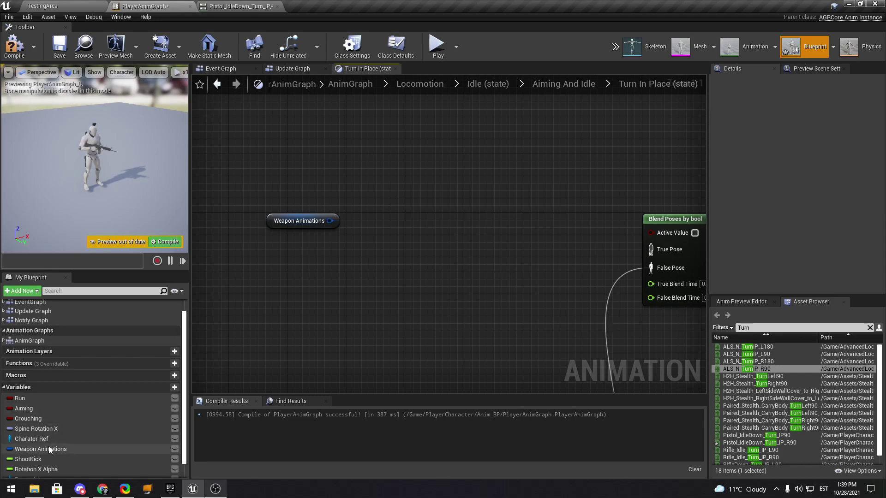
pyautogui.scroll(-2, 671, 196)
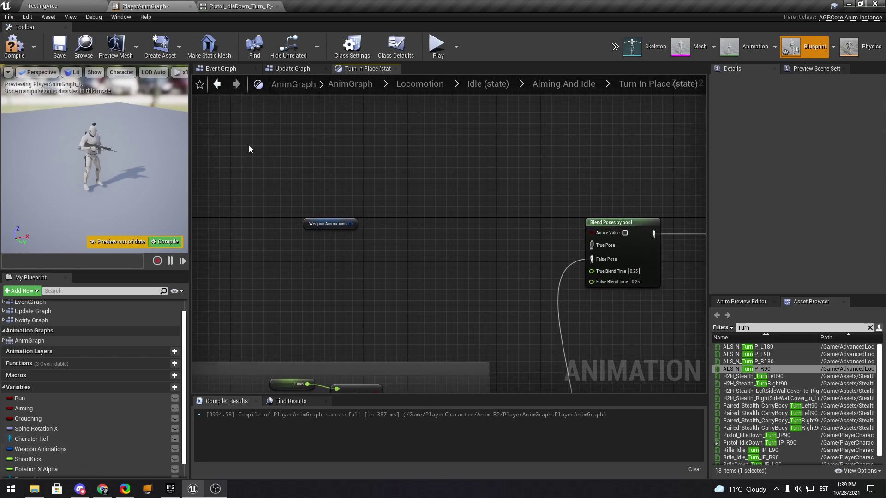
pyautogui.click(214, 8)
pyautogui.moveTo(490, 301); pyautogui.dragTo(372, 297)
pyautogui.click(39, 7)
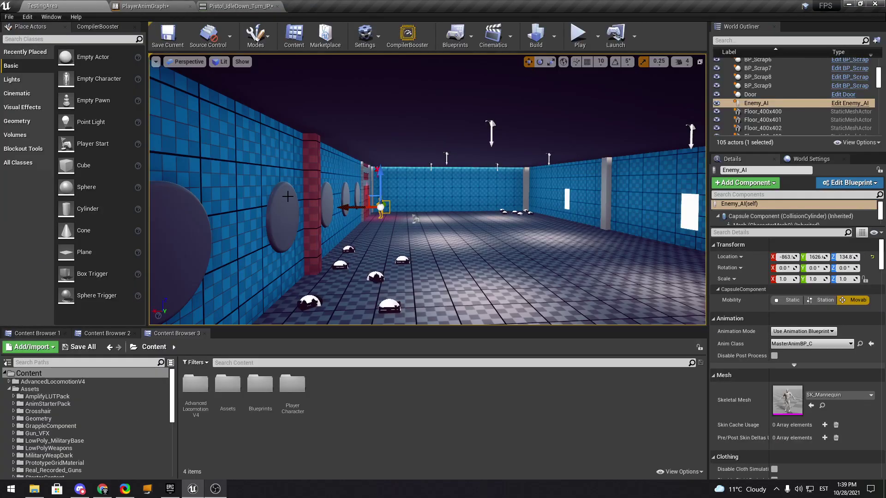
pyautogui.click(145, 6)
# Compile PlayerAnimGraph, then widen the preview and examine the character's hands on the rifle up close.
pyautogui.click(24, 46)
pyautogui.moveTo(95, 160)
pyautogui.mouseDown(button='right')
pyautogui.moveTo(106, 162)
pyautogui.moveTo(97, 164)
pyautogui.mouseUp(button='right')
pyautogui.press('w')
pyautogui.scroll(5, 95, 159)
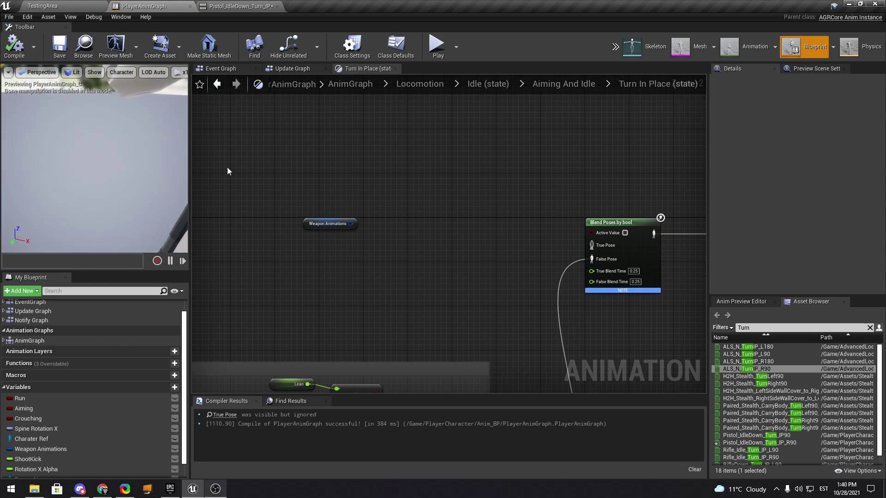
pyautogui.moveTo(190, 170); pyautogui.dragTo(332, 171)
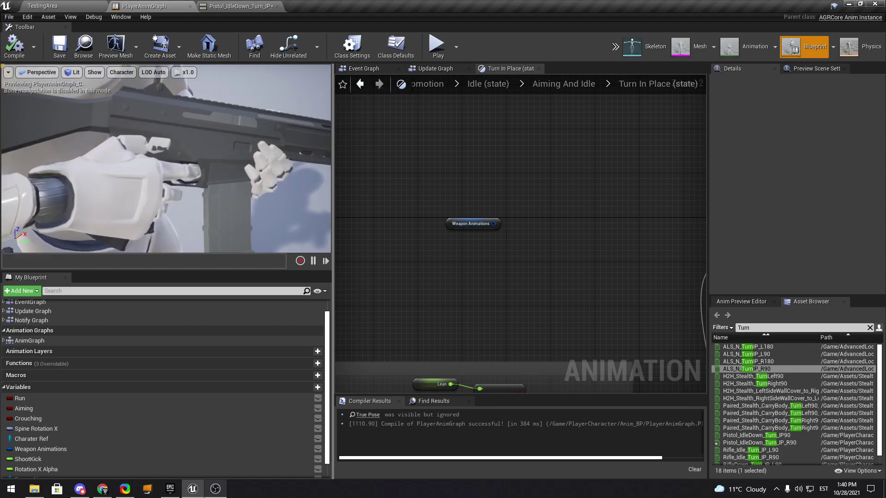
pyautogui.moveTo(158, 135); pyautogui.dragTo(85, 161, button='right')
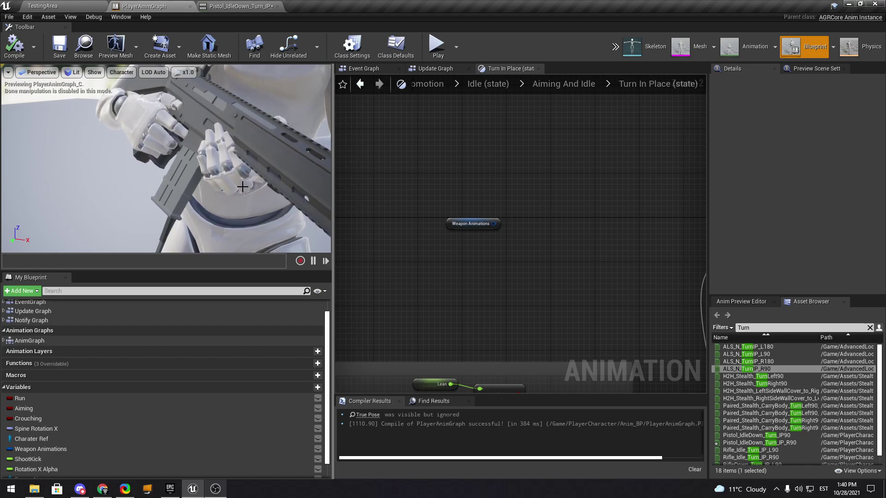
pyautogui.scroll(-3, 397, 156)
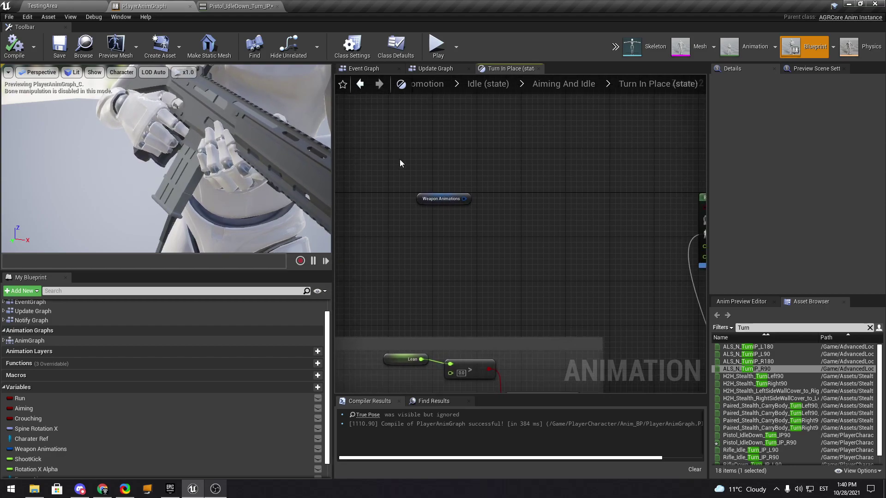